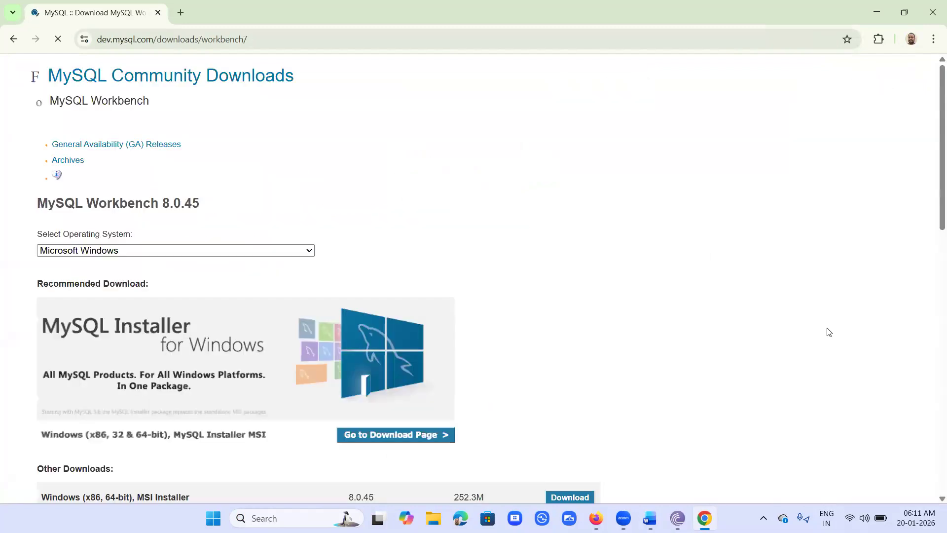
Step: Reach the Begin Your Download page for the Workbench 8.0.45 Windows (x86, 64-bit) MSI, then close Chrome
scroll(153, 334, "down", 3)
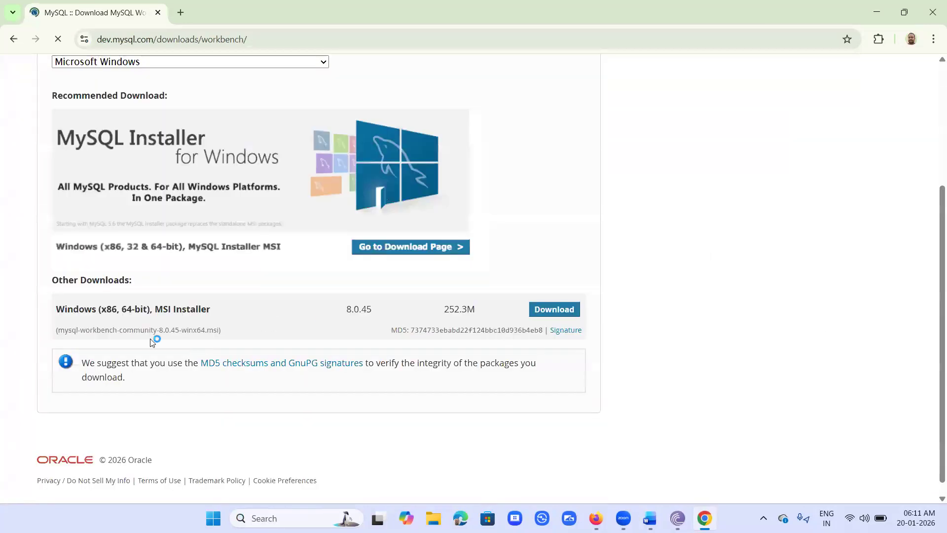
left_click(571, 312)
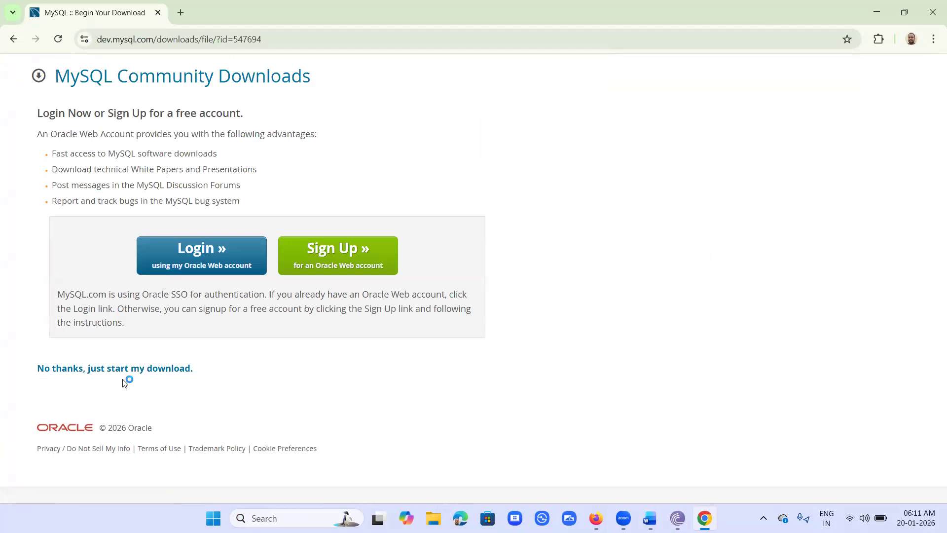
left_click(934, 17)
Step: Run the mysql-workbench-community-8.0.45 MSI from the Downloads\Programs folder in File Explorer
left_click(461, 518)
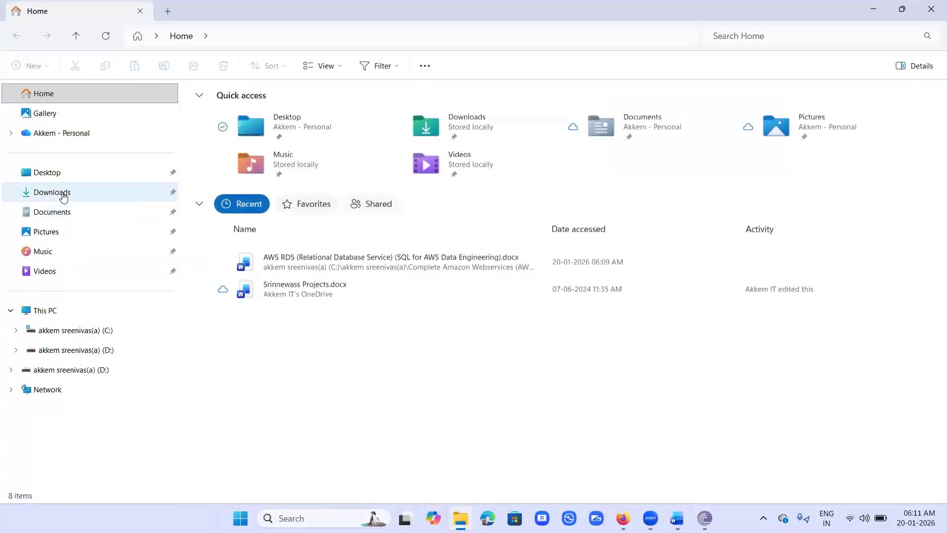
left_click(64, 195)
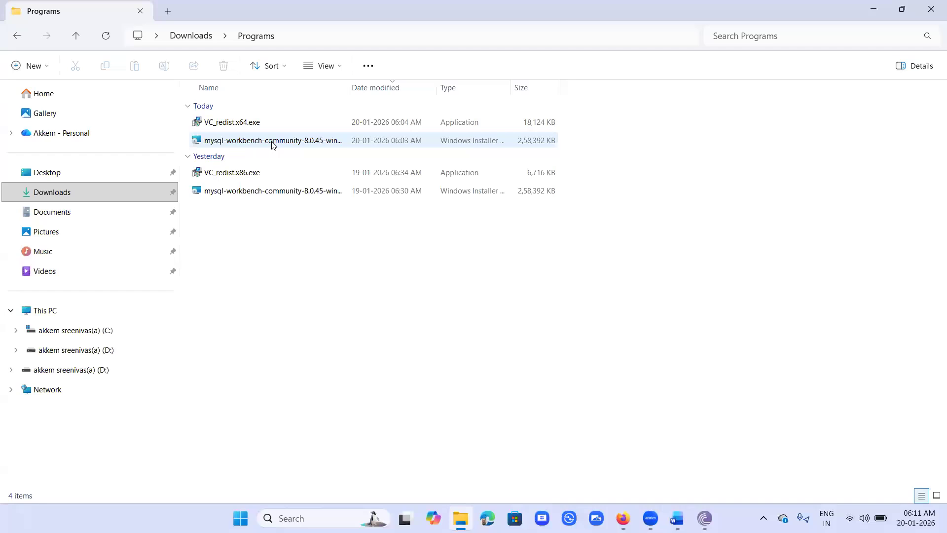
left_click(273, 141)
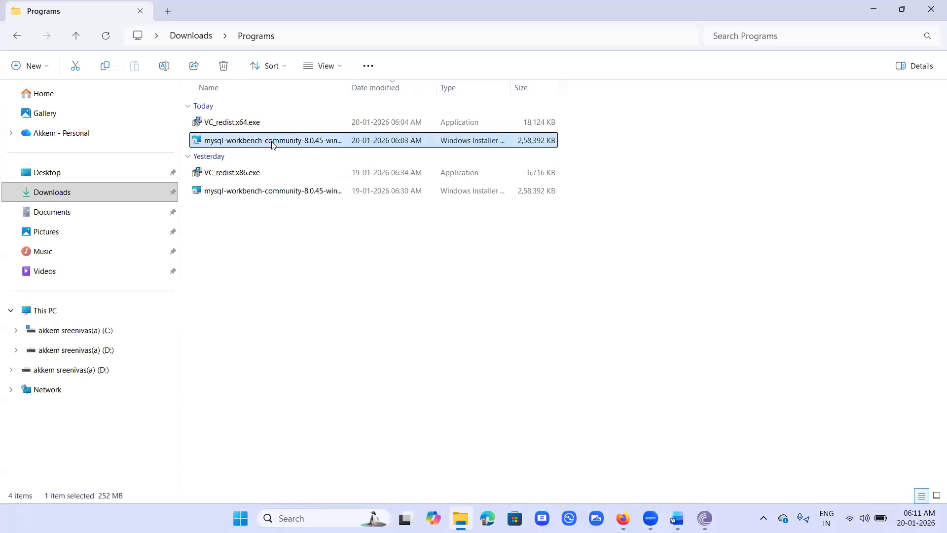
double_click(272, 143)
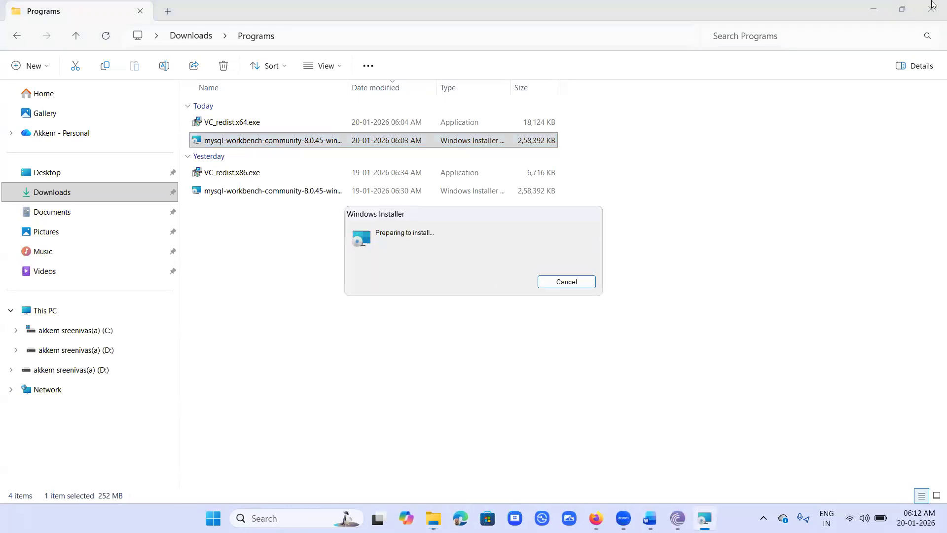
Step: Install MySQL Workbench 8.0 CE using the default folder and the Complete setup type
key("super+d")
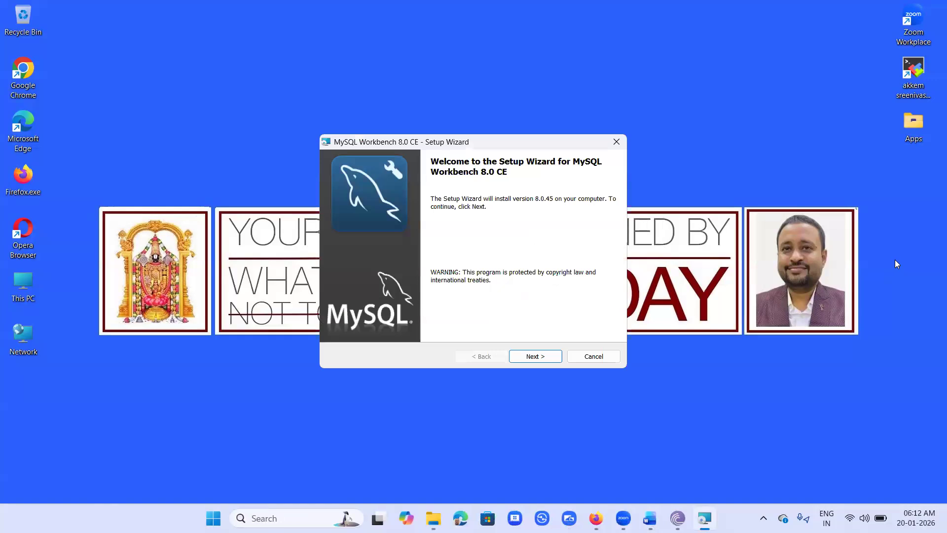
left_click(536, 359)
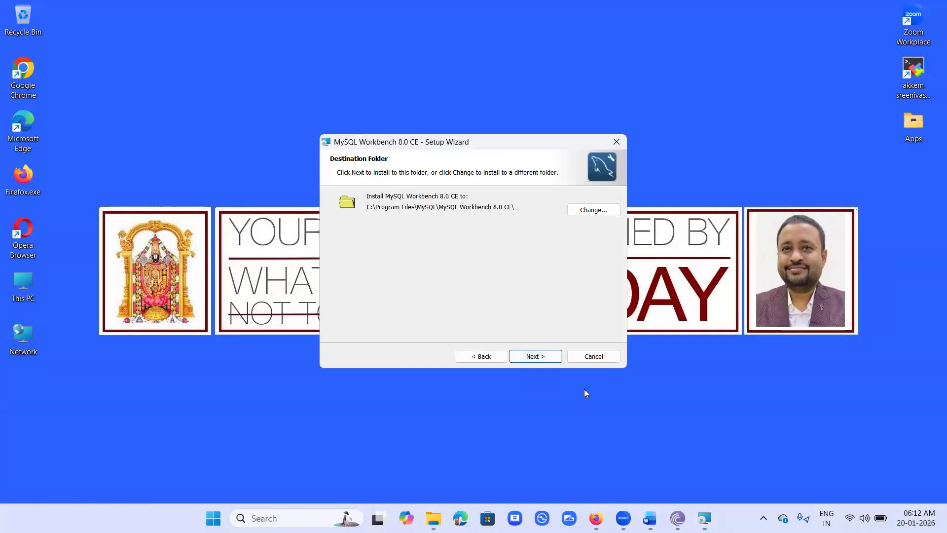
left_click(535, 357)
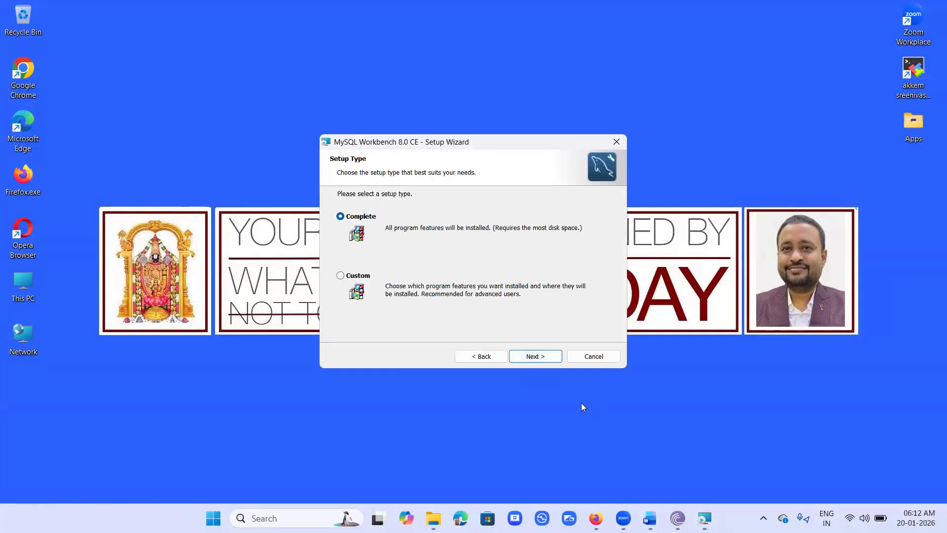
left_click(543, 358)
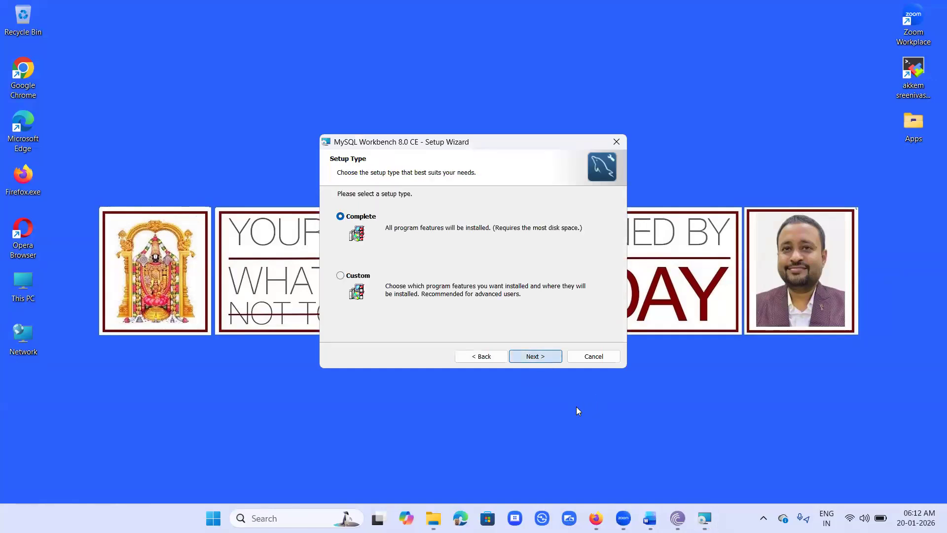
left_click(537, 357)
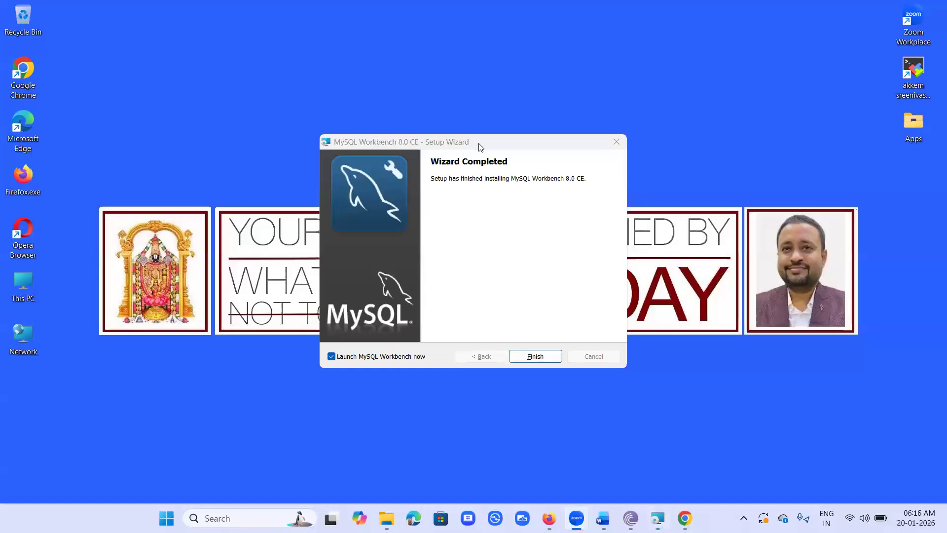
Step: Finish setup without auto-launch, then start MySQL Workbench 8.0 CE by searching 'work'
left_click(331, 356)
left_click(545, 355)
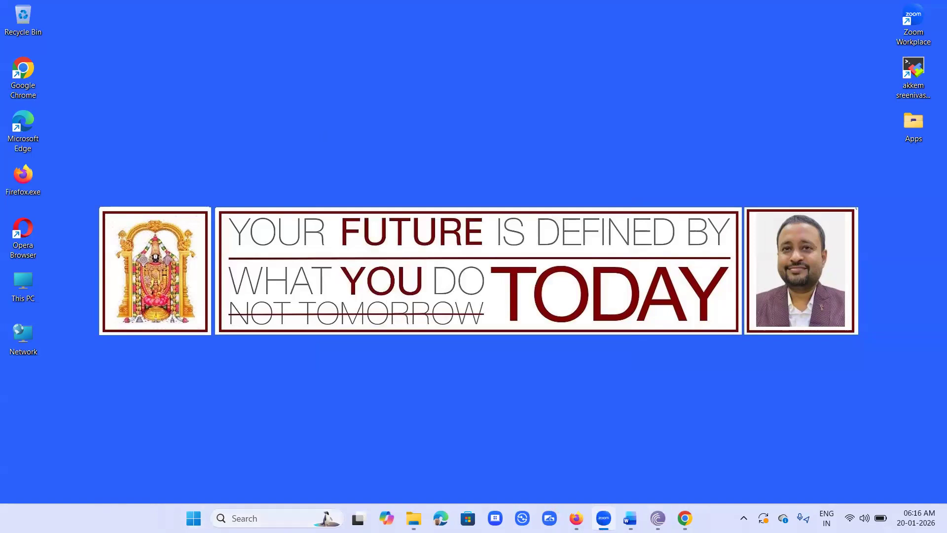
left_click(262, 519)
type("work")
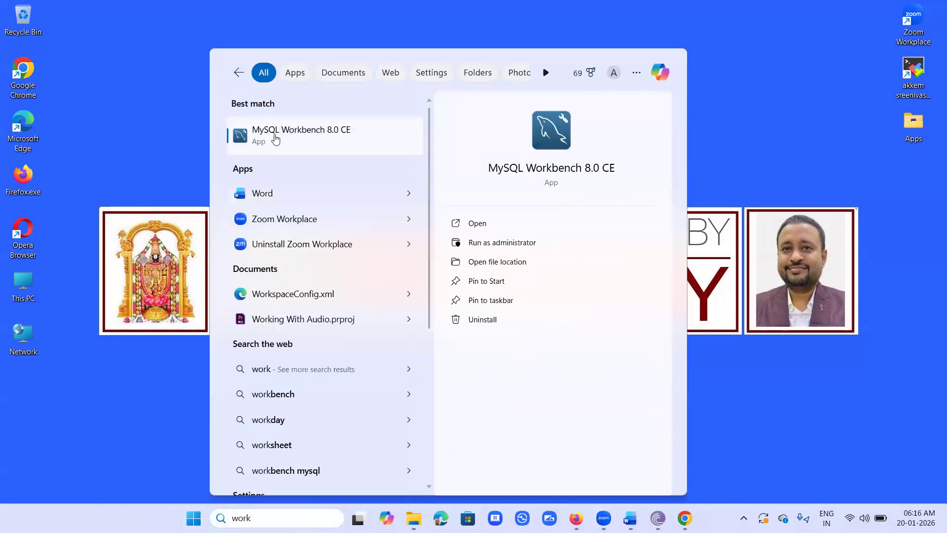
left_click(277, 139)
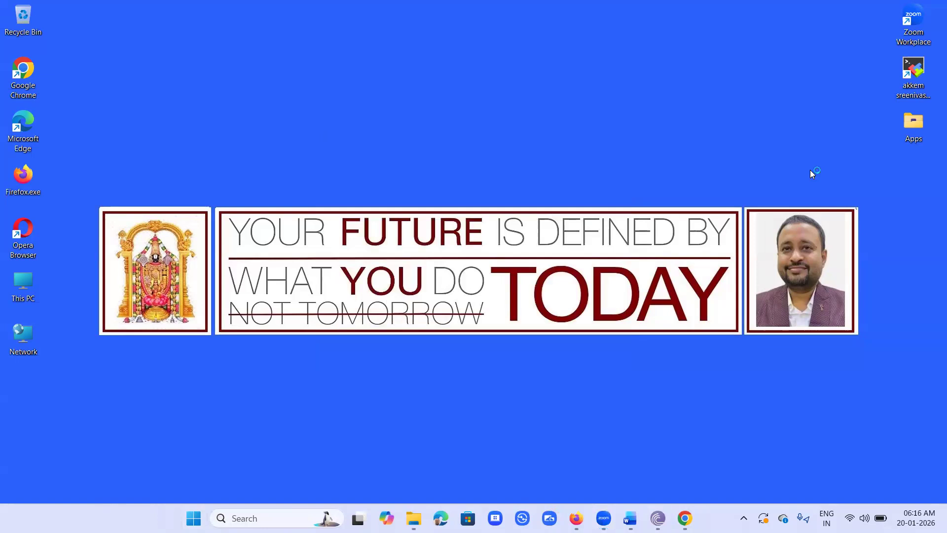
left_click(630, 518)
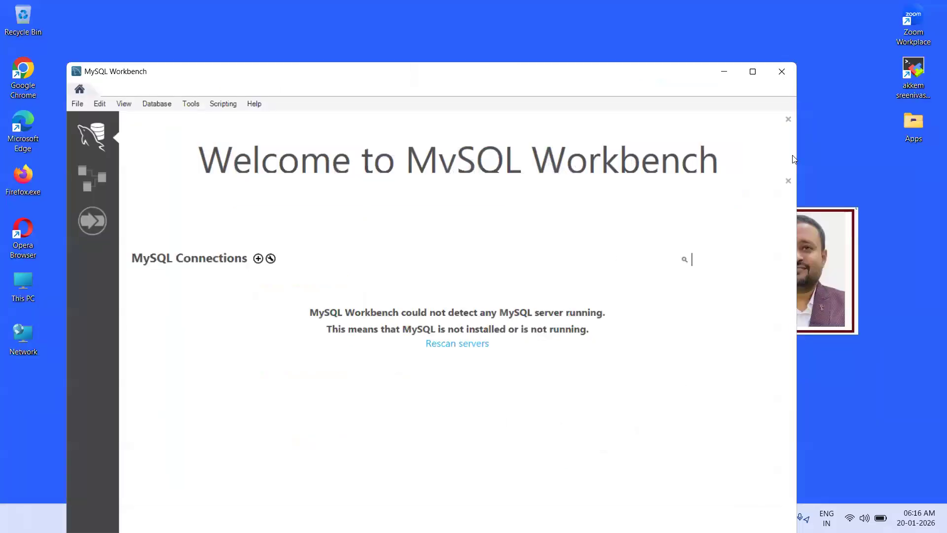
Step: Maximize Workbench and create a new connection named rds_mysql in Manage Server Connections
left_click(753, 72)
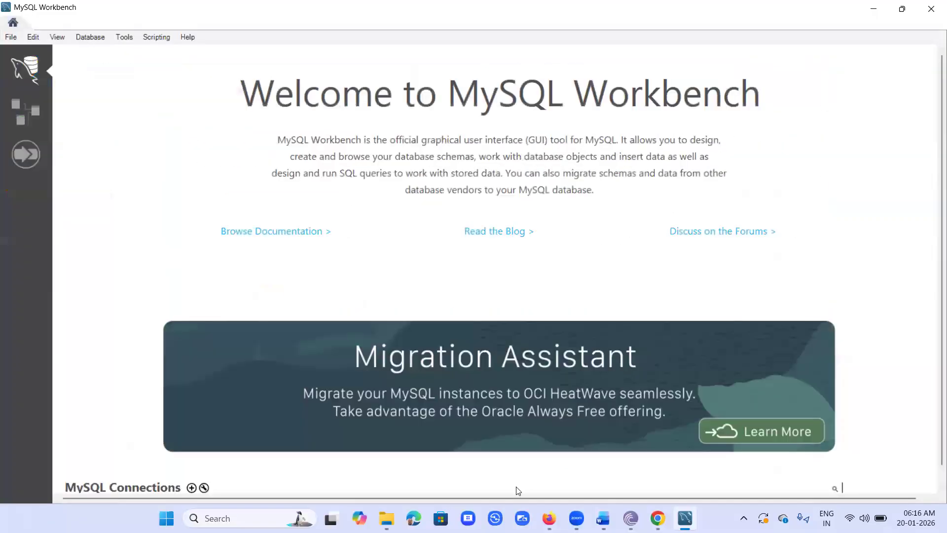
left_click(85, 40)
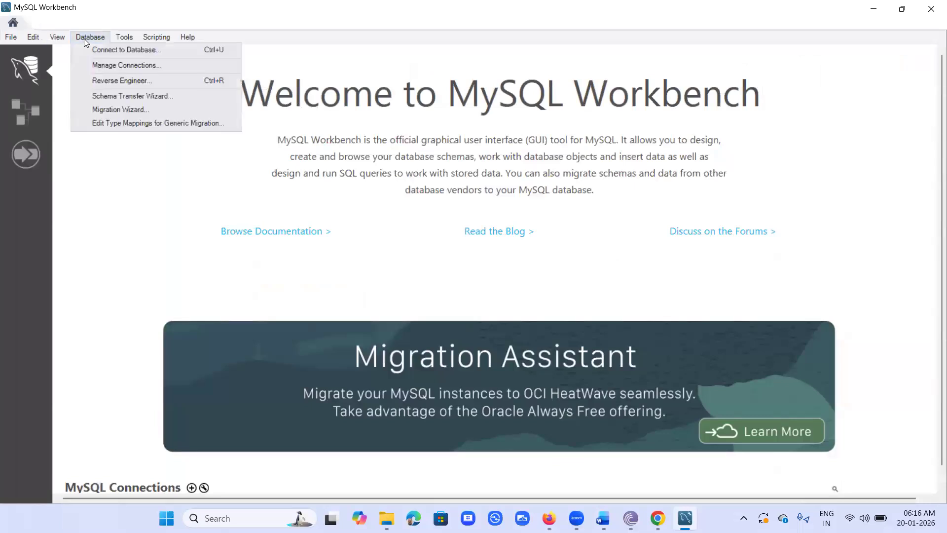
left_click(124, 66)
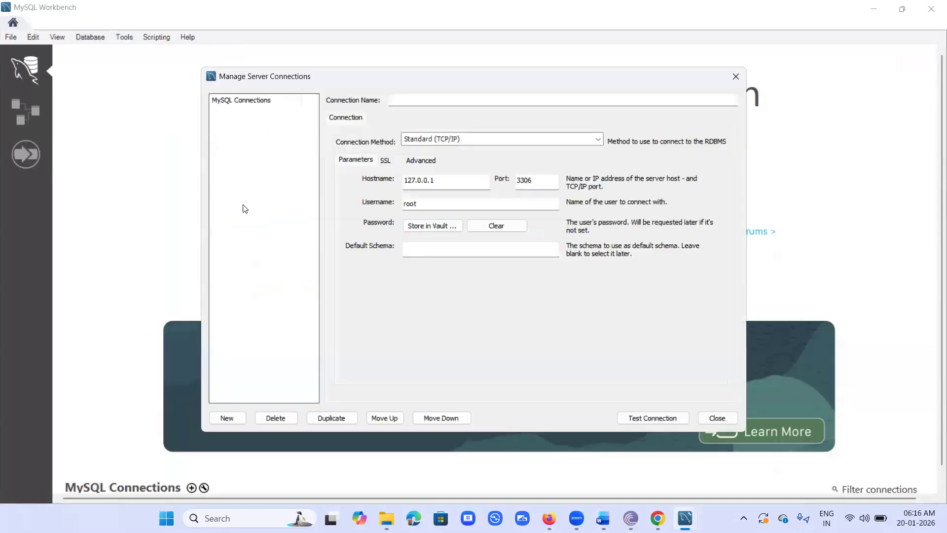
left_click(222, 419)
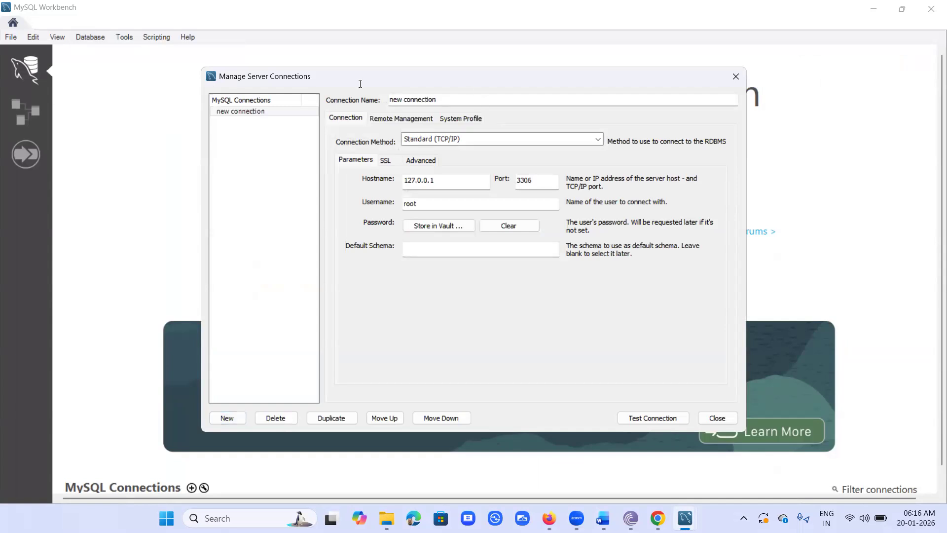
type("auro")
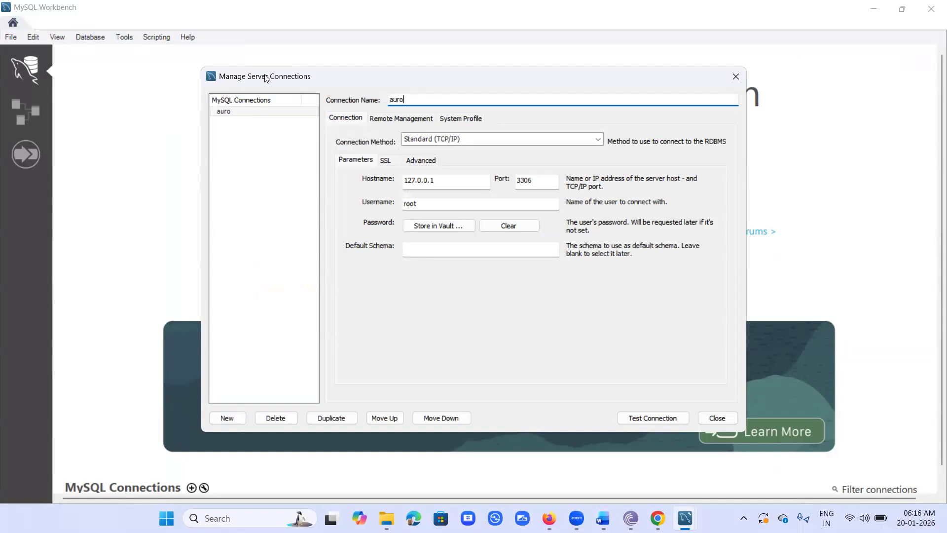
key("BackSpace")
key("BackSpace")
key("BackSpace")
key("BackSpace")
type("rds_mysql")
left_click_drag(445, 183, 353, 191)
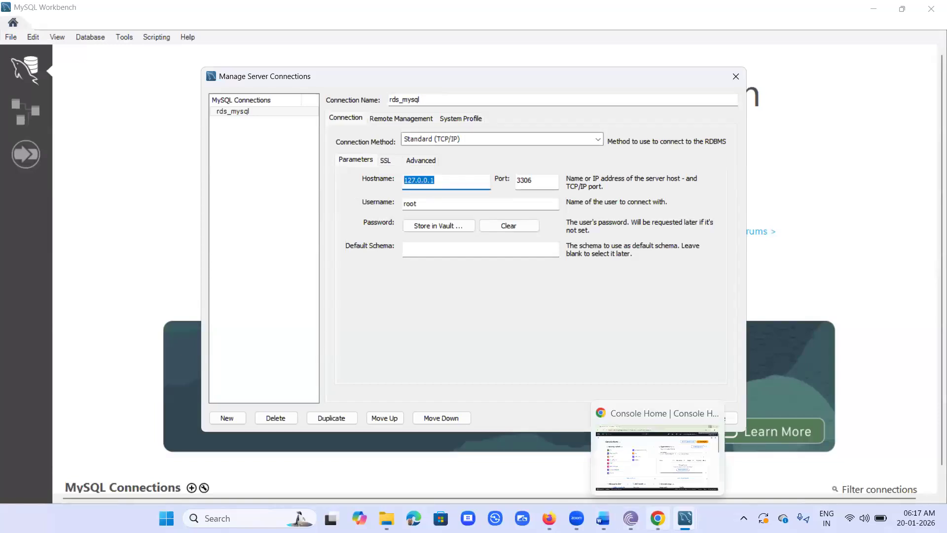
Step: Open Aurora and RDS in a new tab and go to the Aurora cluster's details page
left_click(659, 516)
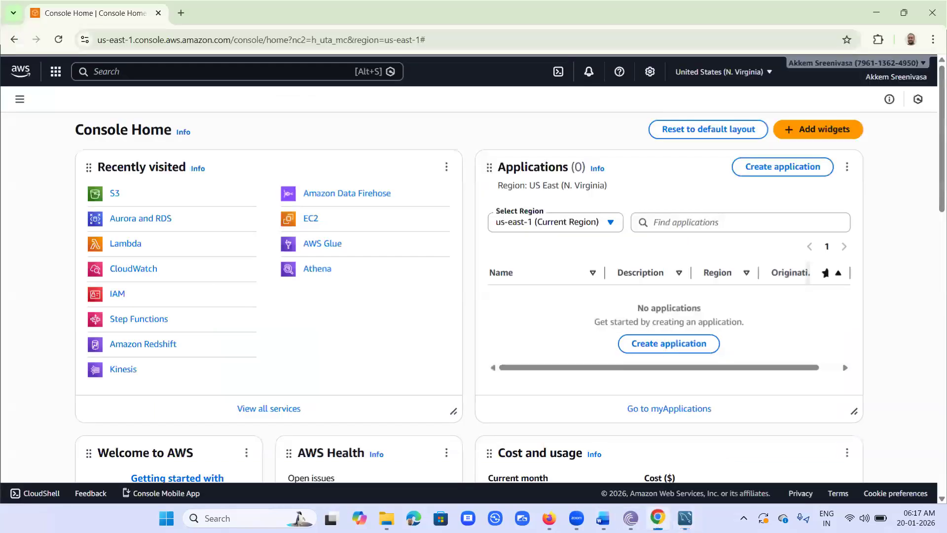
right_click(127, 218)
left_click(176, 228)
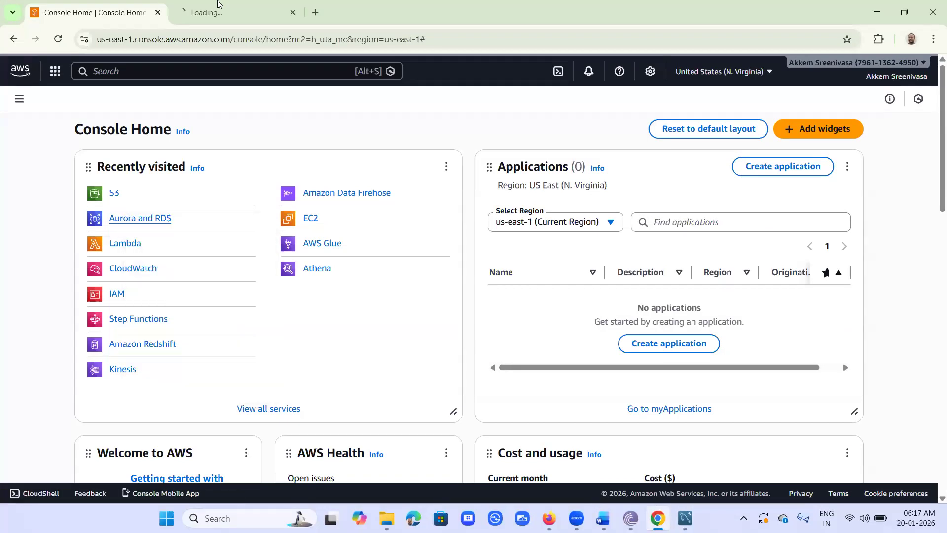
left_click(220, 12)
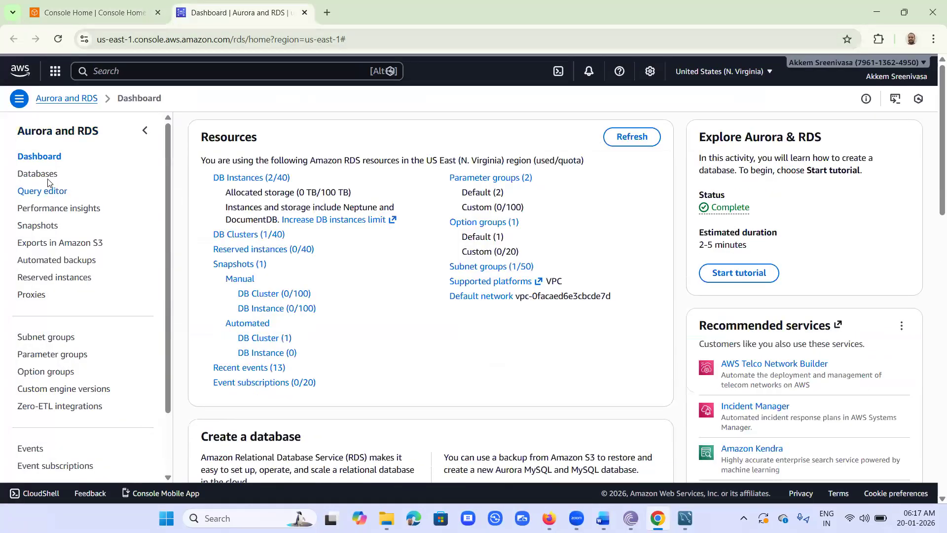
left_click(46, 175)
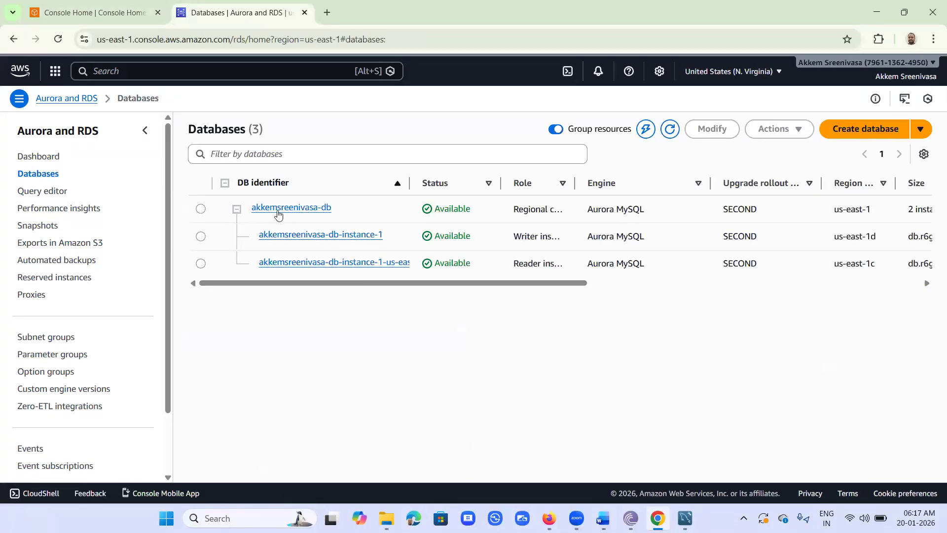
left_click(291, 213)
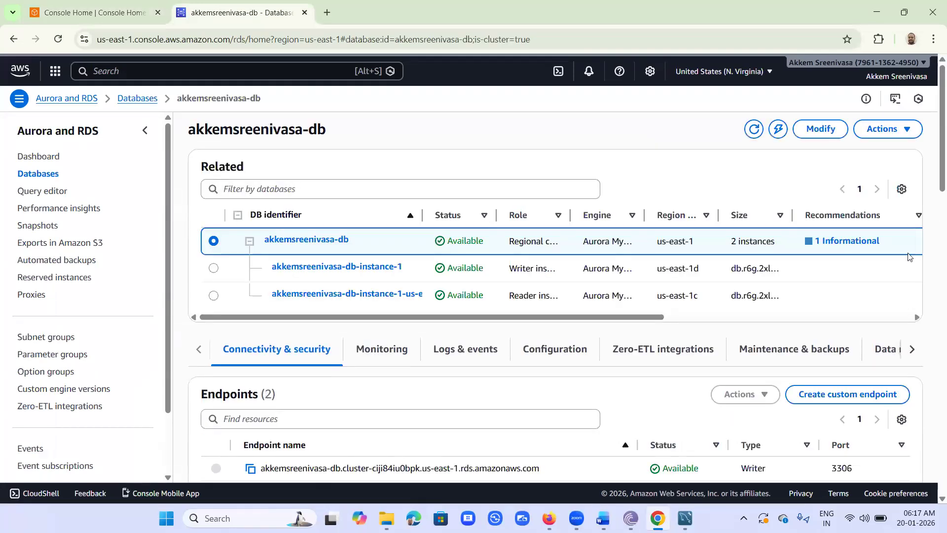
Step: Review Connectivity & security and copy the cluster's writer endpoint address (port 3306)
scroll(905, 256, "down", 2)
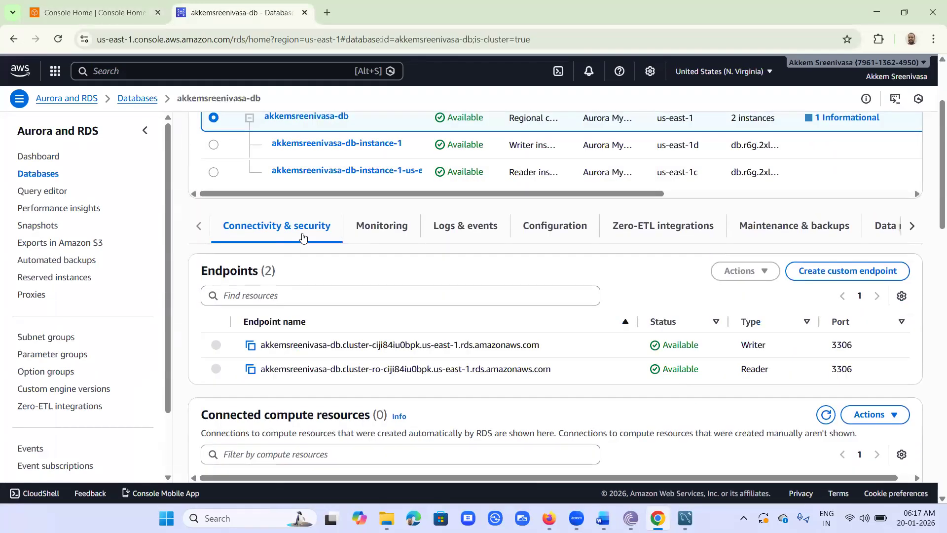
scroll(313, 233, "down", 2)
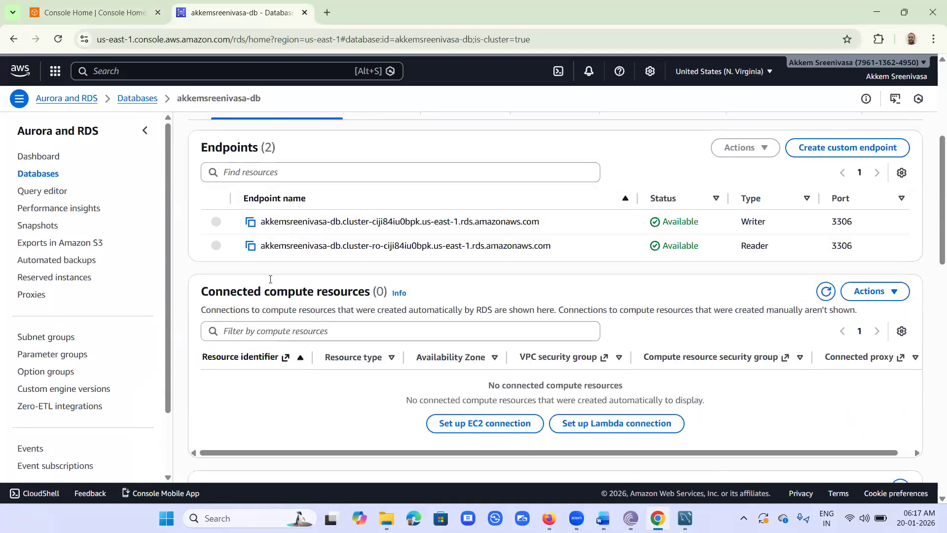
scroll(376, 335, "down", 2)
scroll(378, 336, "down", 3)
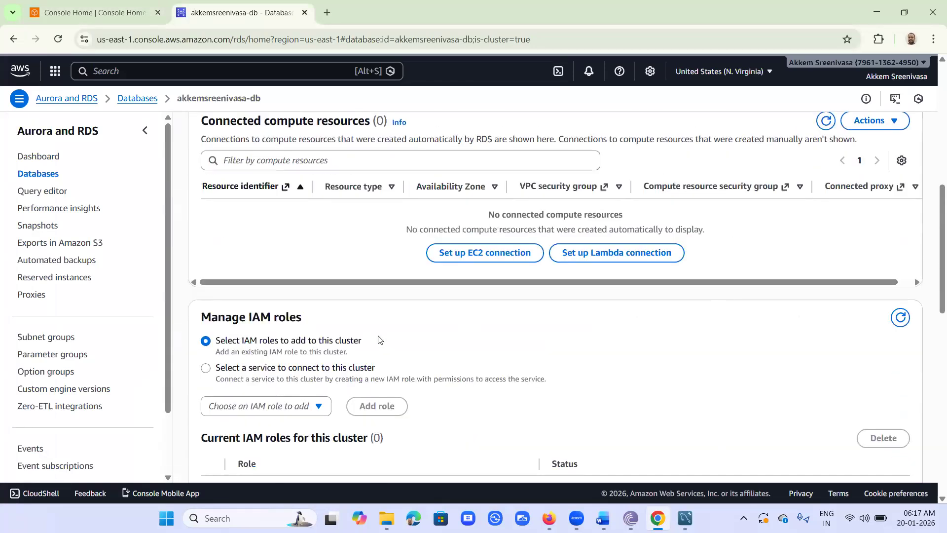
scroll(379, 340, "down", 5)
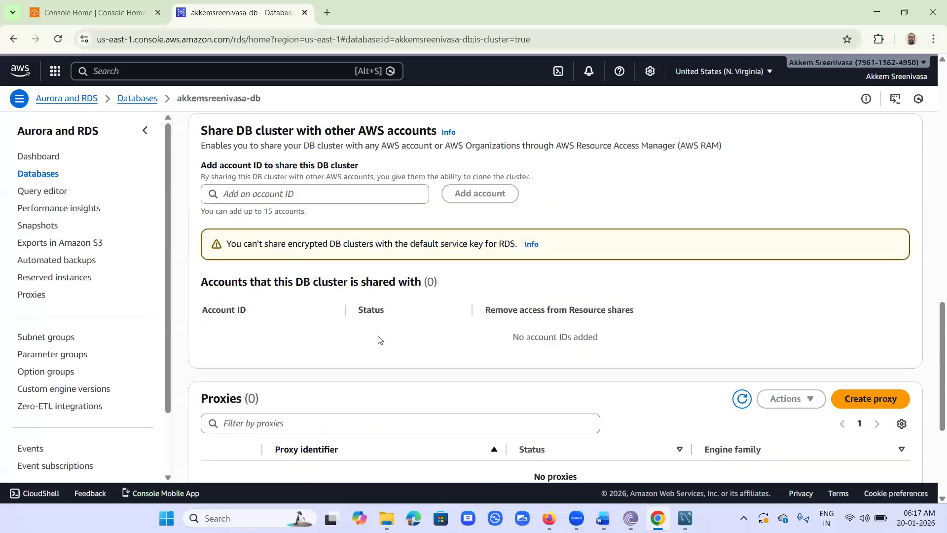
scroll(380, 339, "down", 4)
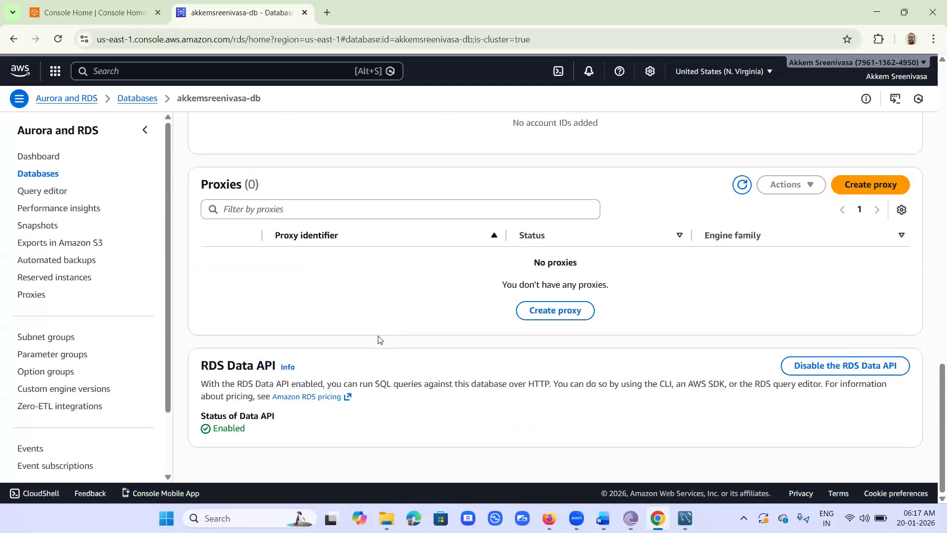
scroll(380, 339, "up", 12)
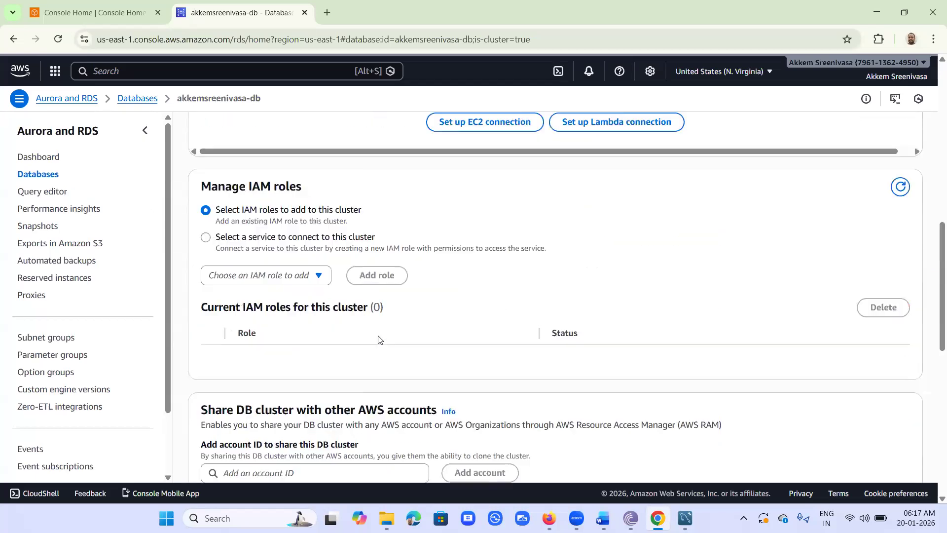
scroll(380, 340, "up", 4)
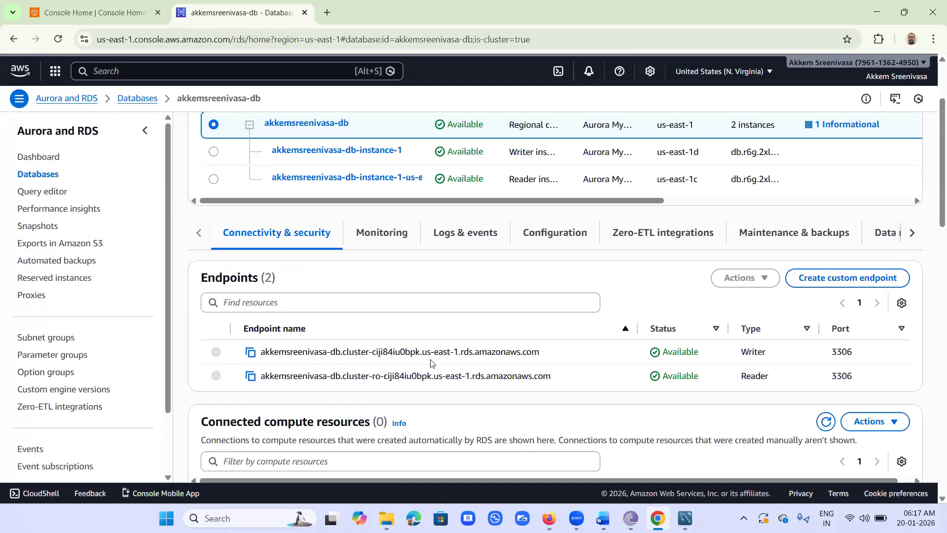
left_click(251, 353)
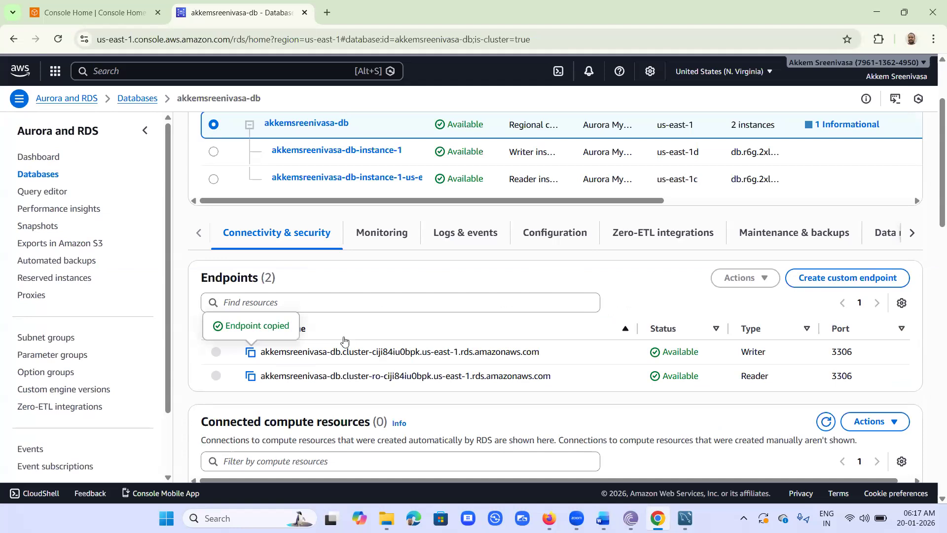
scroll(344, 342, "up", 1)
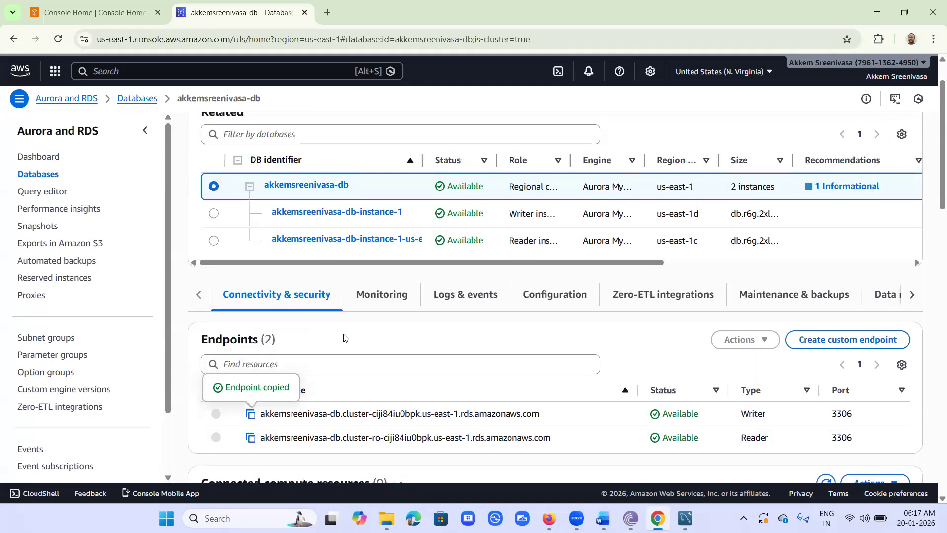
scroll(344, 337, "up", 1)
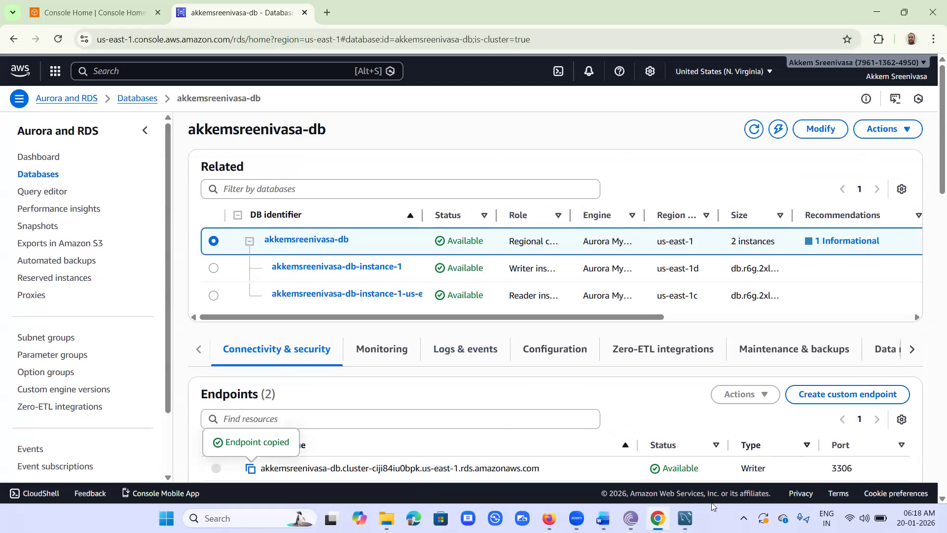
left_click(685, 518)
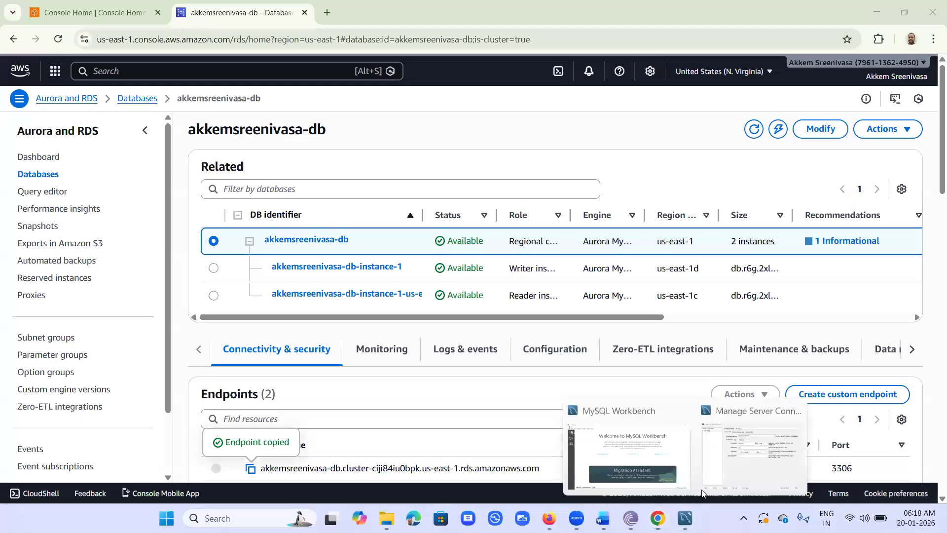
Step: Set rds_mysql's hostname to the writer endpoint, username to admin, and store the password in vault
left_click(730, 454)
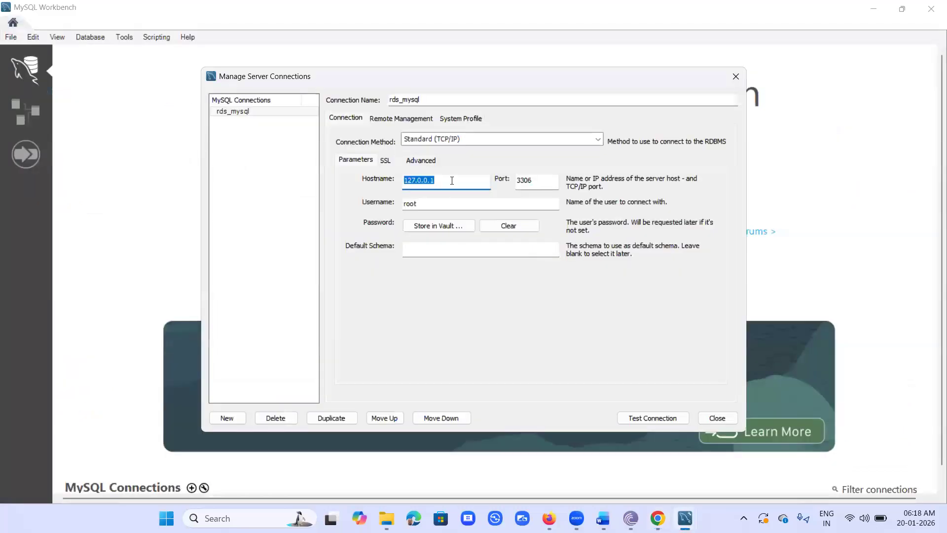
key("ctrl+v")
left_click_drag(430, 201, 342, 210)
type("admin")
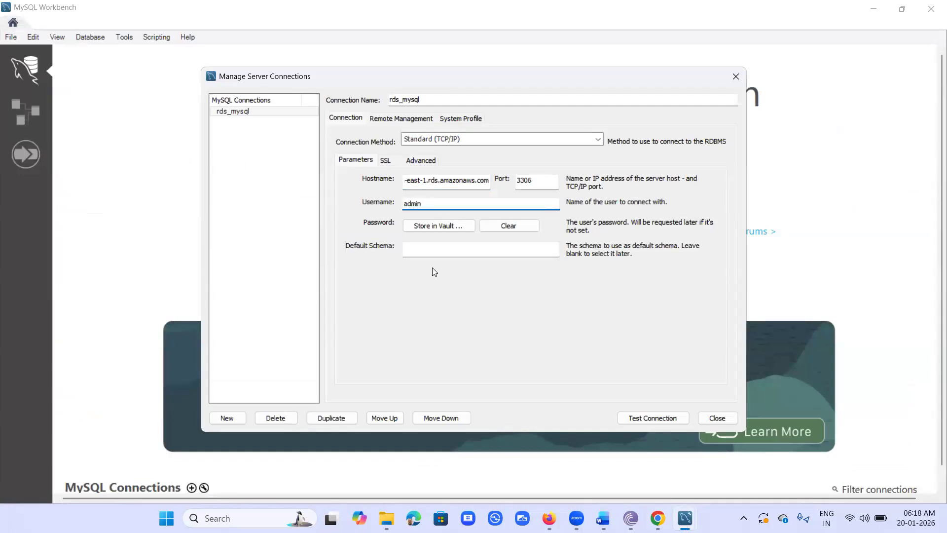
left_click(448, 227)
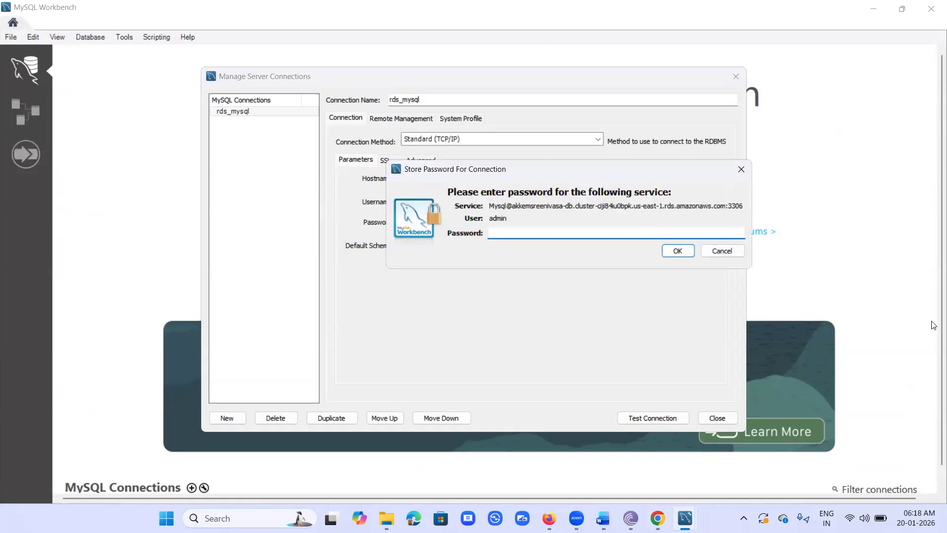
type("***************")
left_click(678, 252)
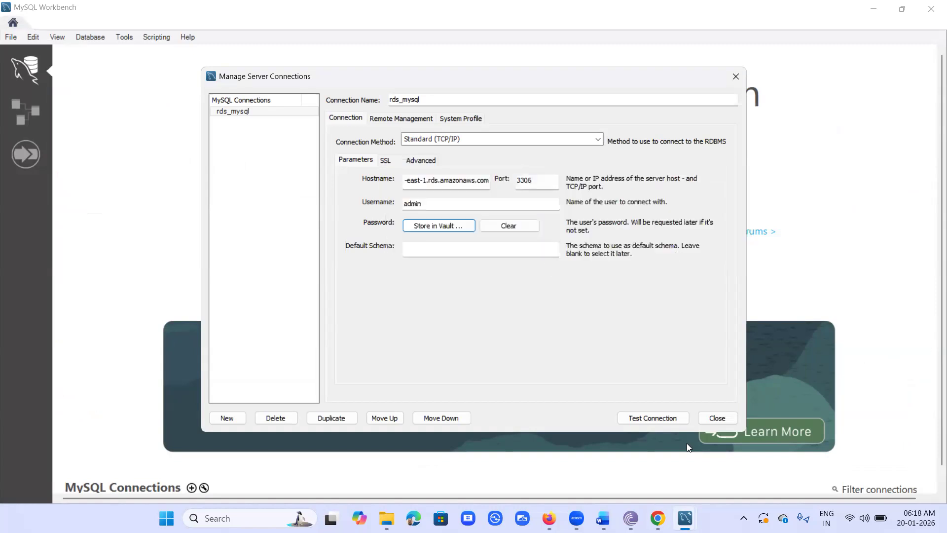
Step: Test the rds_mysql connection, which fails, and dismiss the error message
left_click(654, 418)
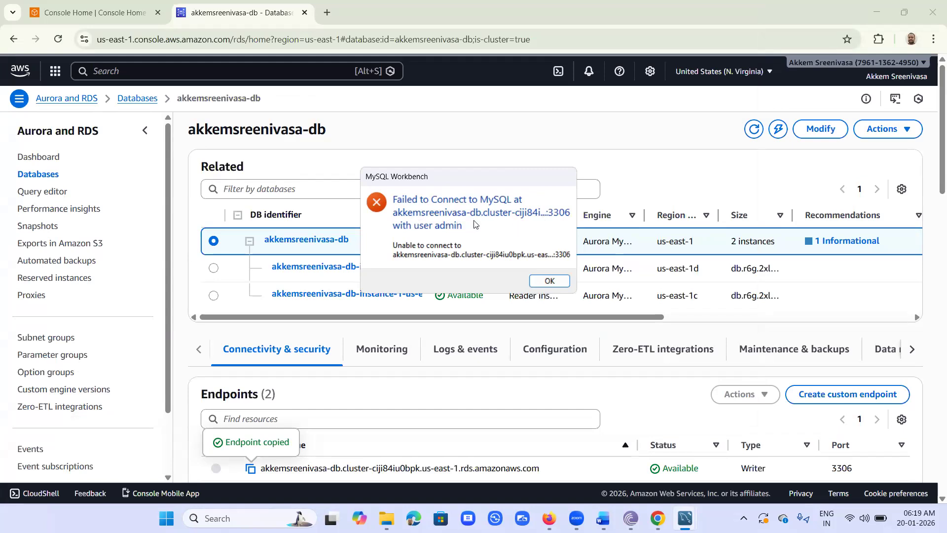
mouse_move(658, 518)
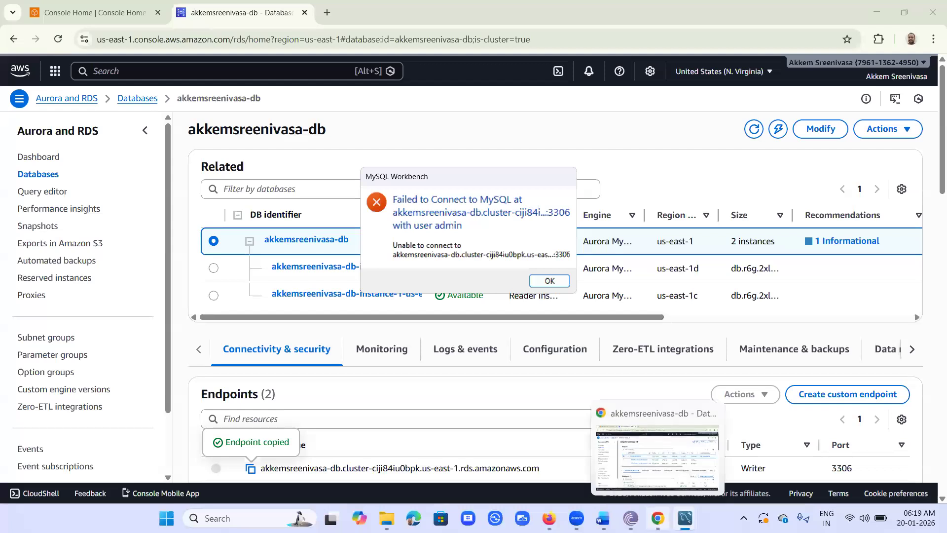
left_click(550, 283)
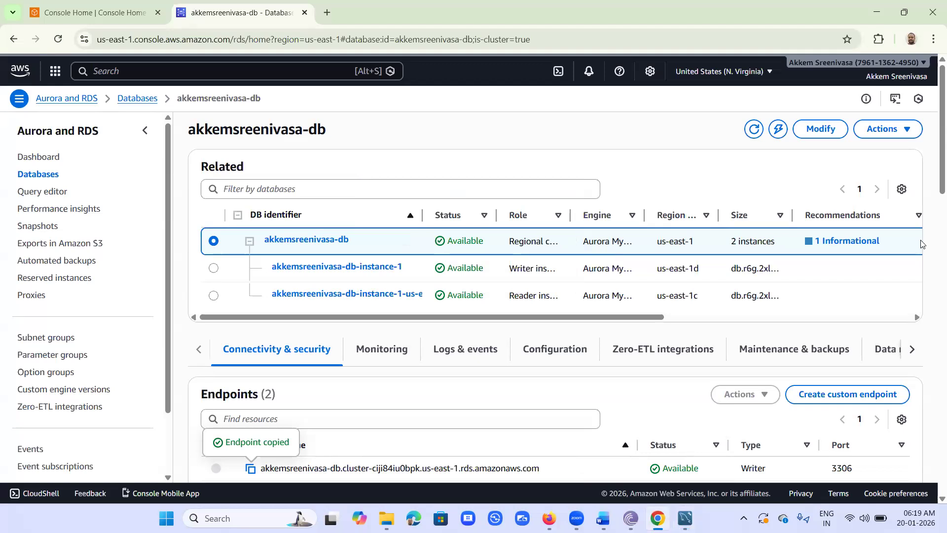
Step: Open the Modify DB cluster page for akkemsreenivasa-db
scroll(934, 319, "down", 2)
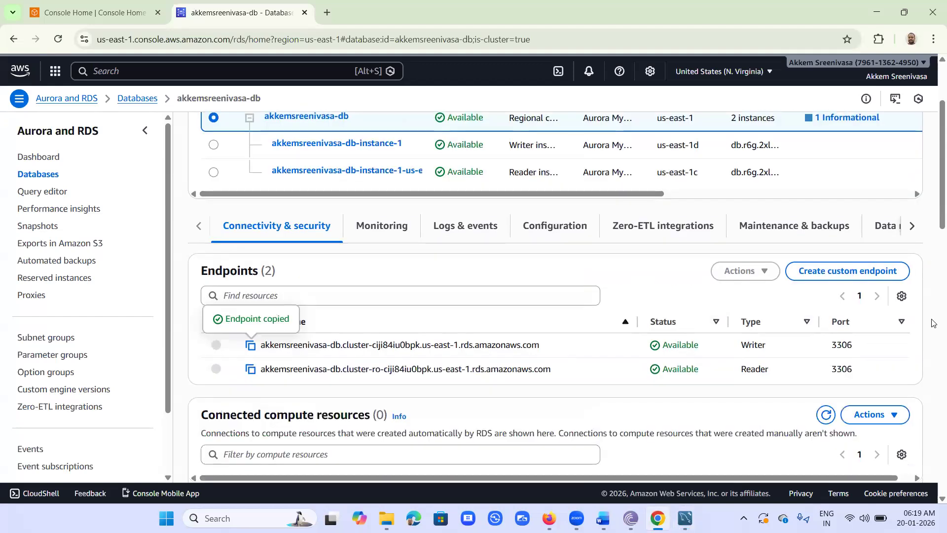
scroll(934, 323, "up", 2)
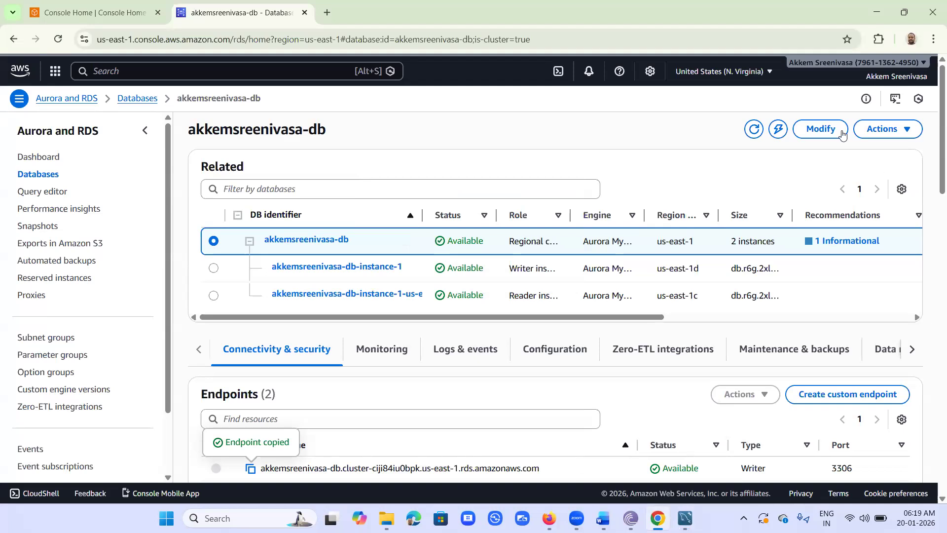
left_click(828, 131)
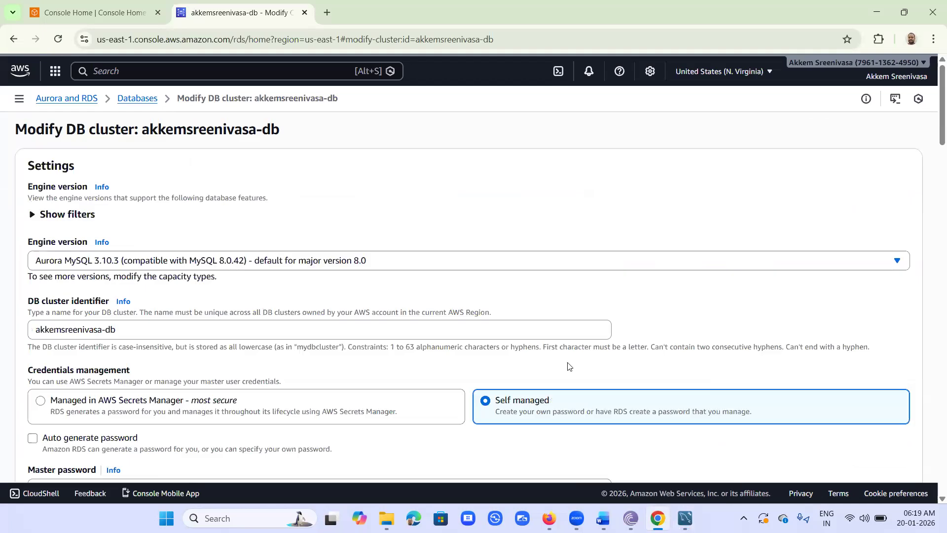
scroll(569, 366, "down", 3)
scroll(569, 366, "down", 5)
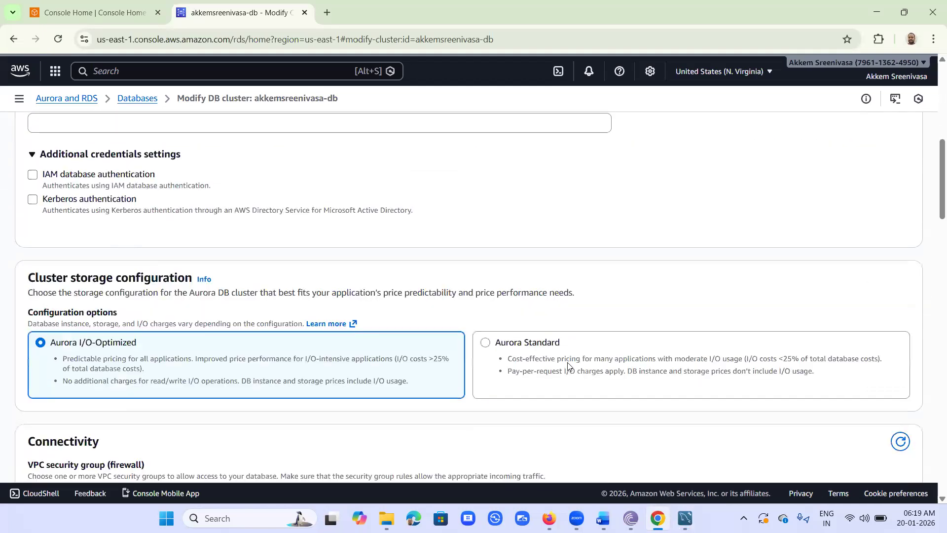
scroll(569, 366, "down", 4)
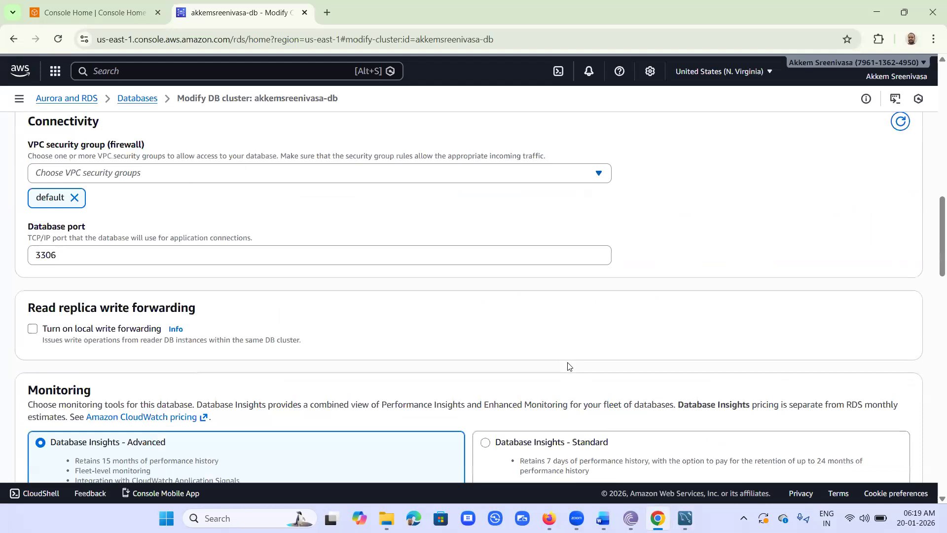
scroll(568, 367, "down", 6)
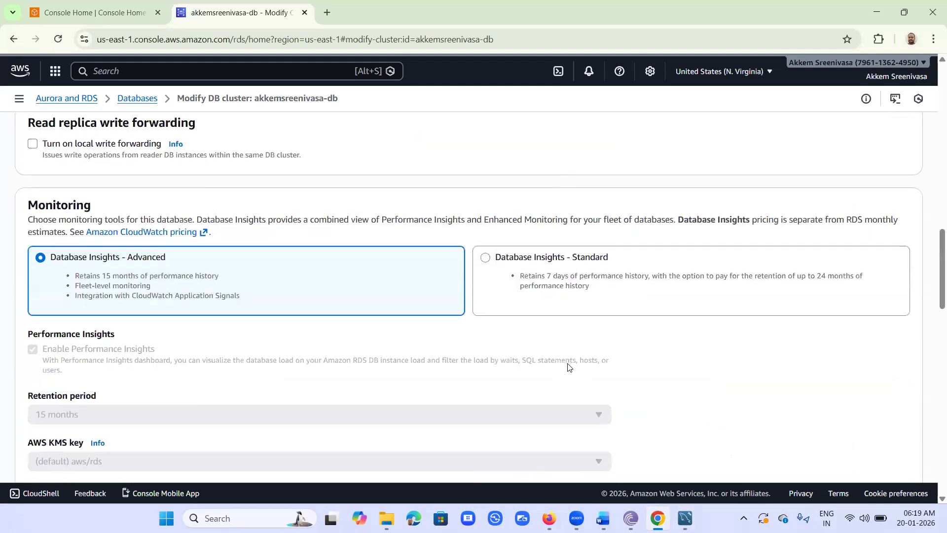
scroll(570, 367, "down", 4)
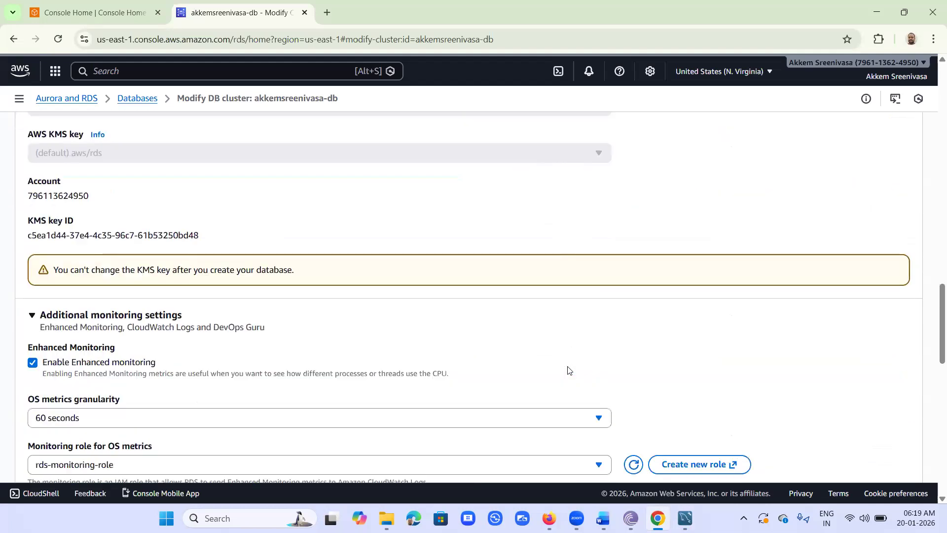
scroll(569, 370, "down", 3)
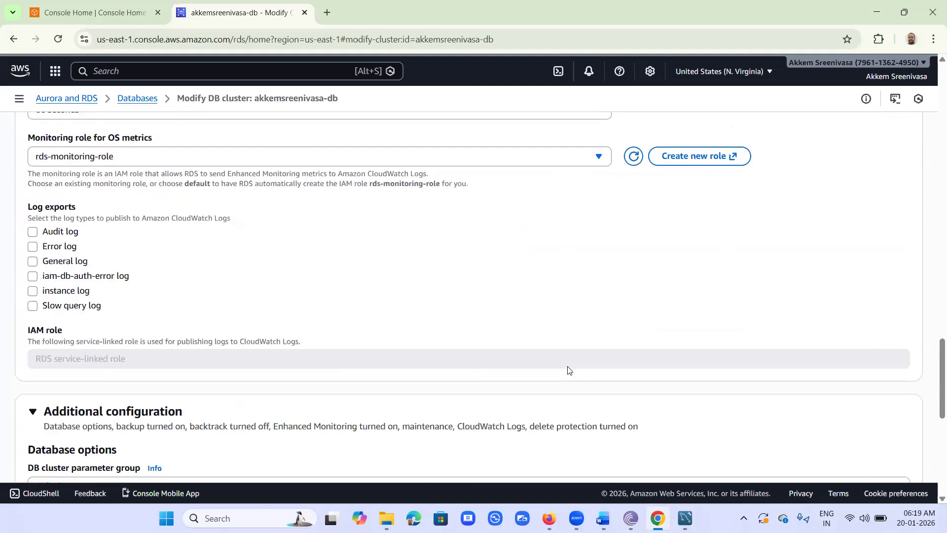
scroll(568, 371, "down", 4)
scroll(567, 371, "down", 3)
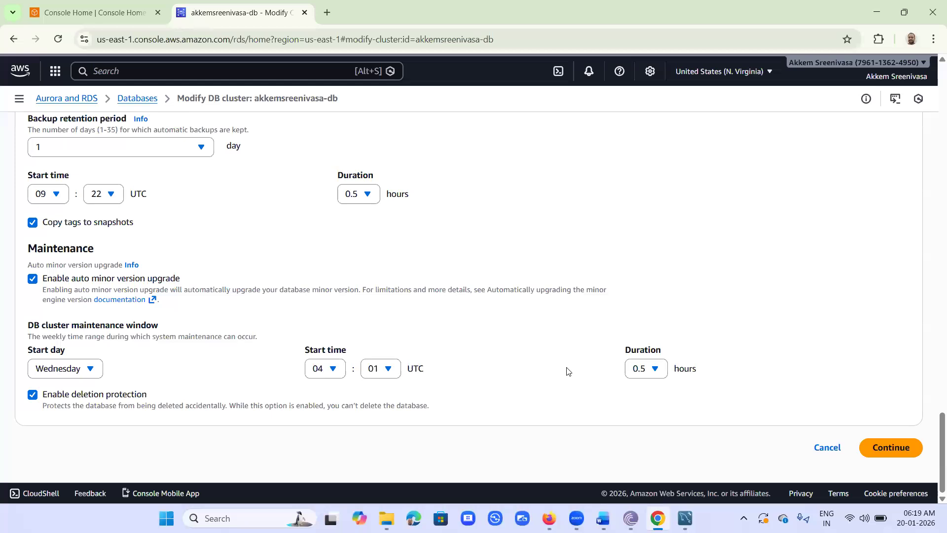
scroll(567, 371, "up", 5)
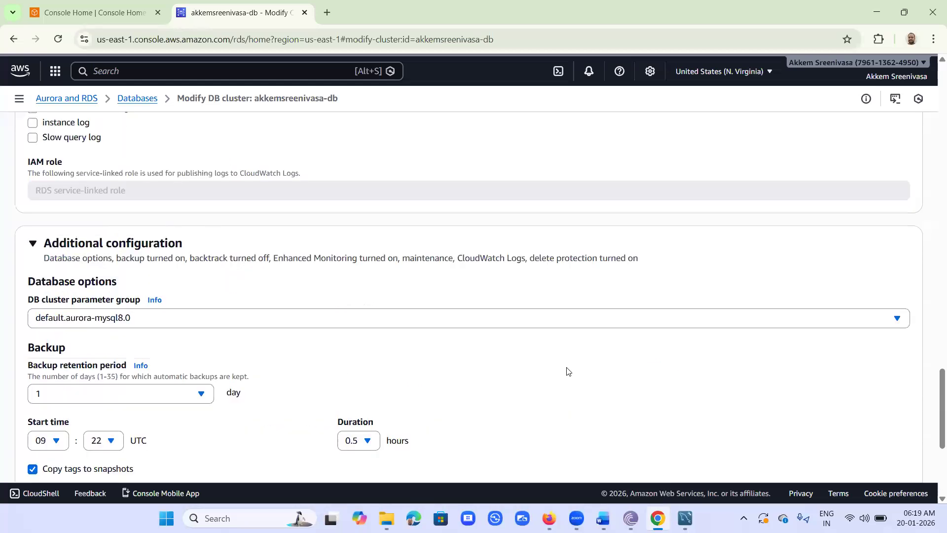
scroll(568, 371, "up", 7)
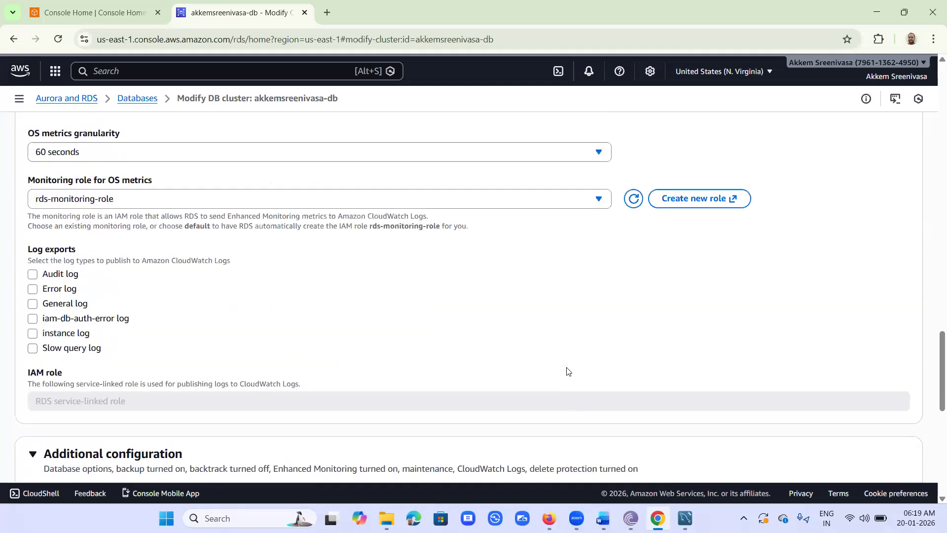
scroll(568, 371, "up", 9)
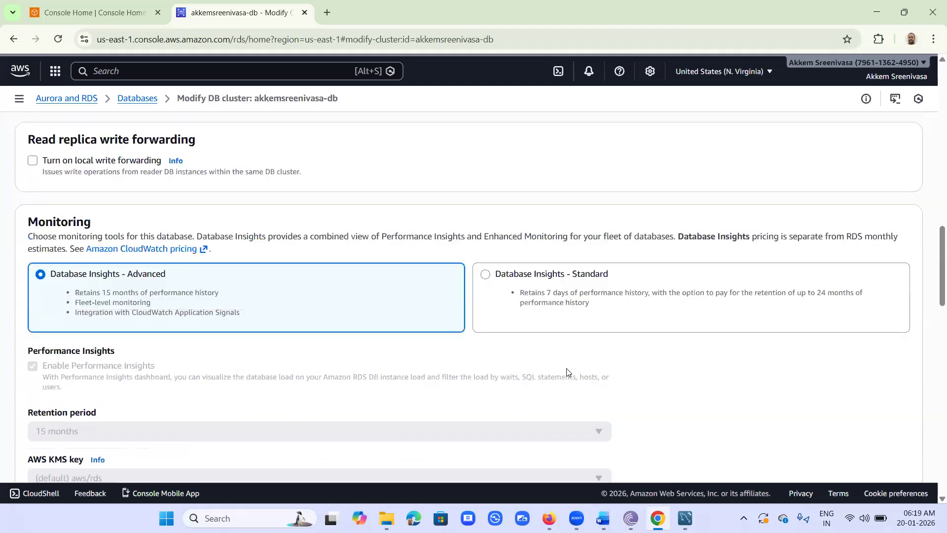
scroll(567, 371, "up", 7)
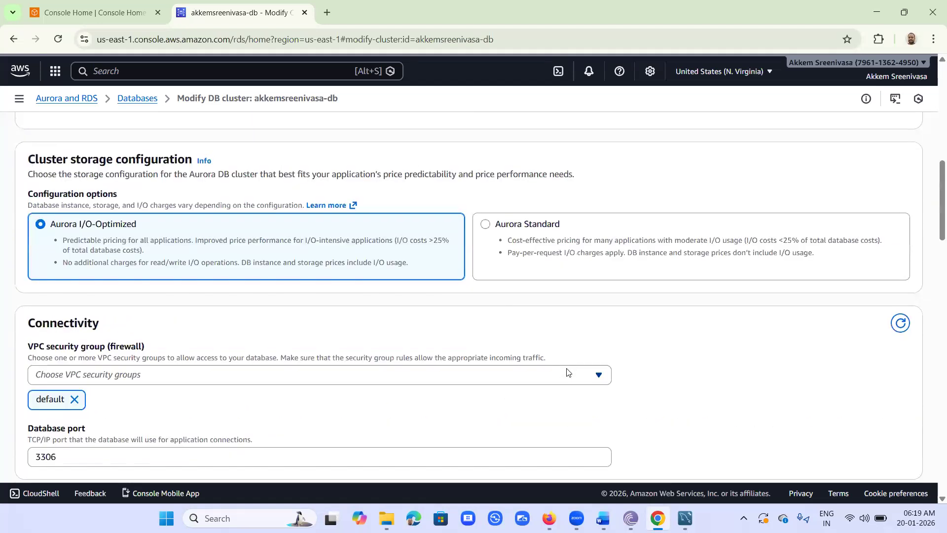
scroll(568, 371, "up", 5)
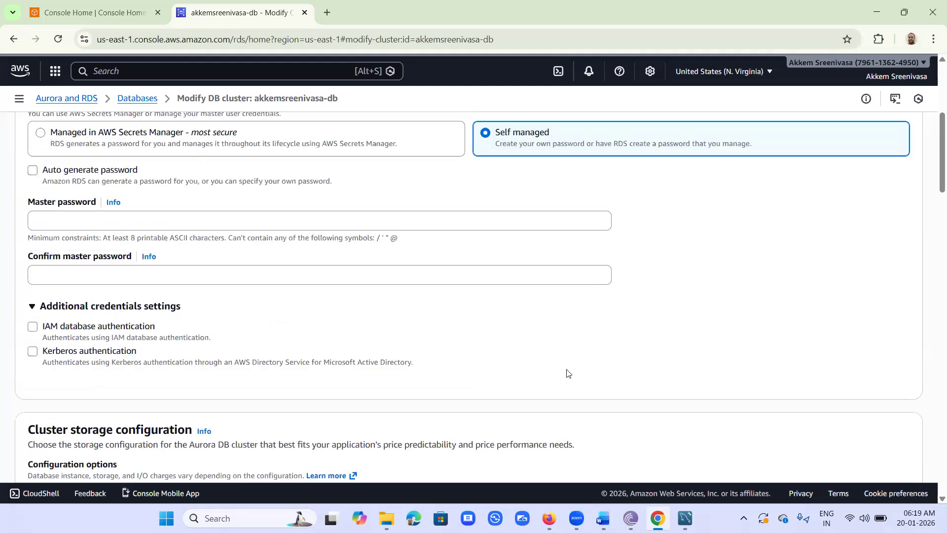
scroll(568, 374, "up", 2)
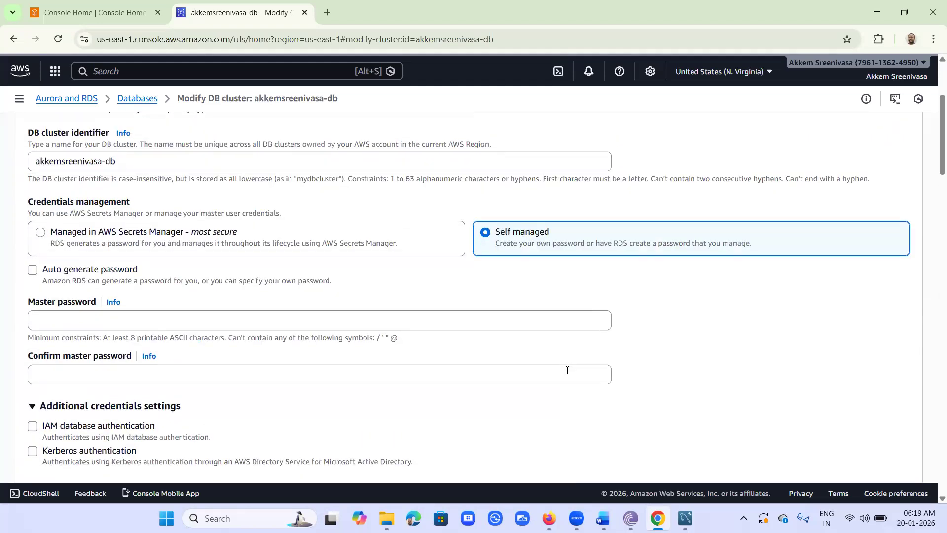
scroll(568, 371, "up", 3)
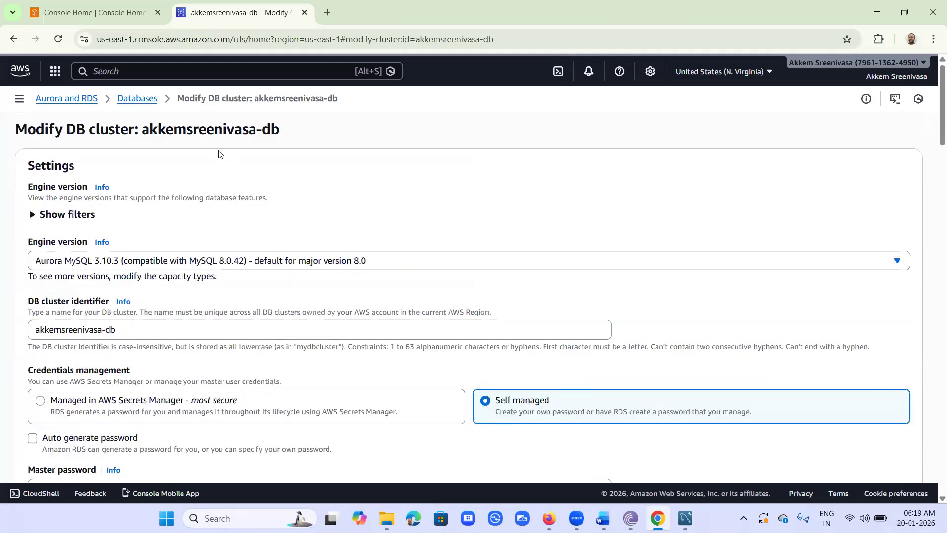
Step: Leave the modification unsaved, return to the Databases list and browse the cluster's Actions menu
left_click(130, 100)
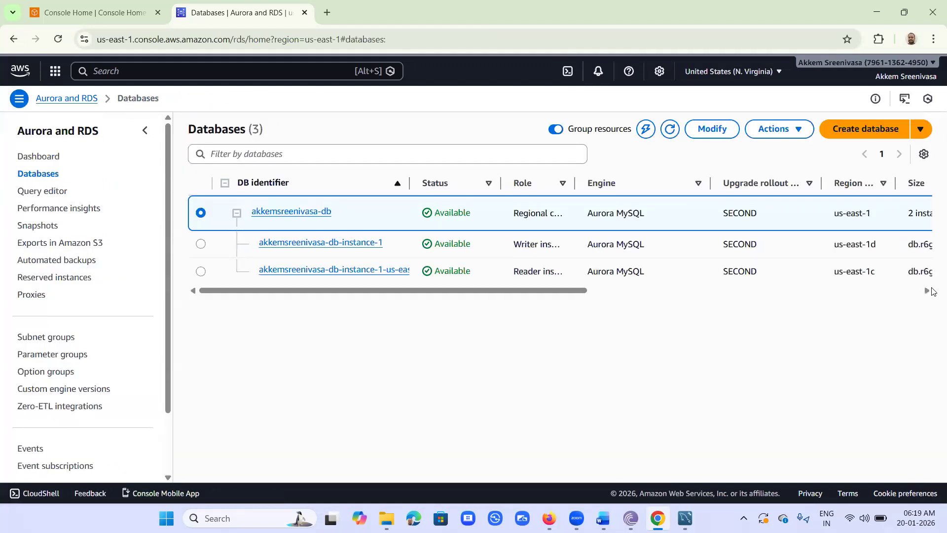
left_click(793, 133)
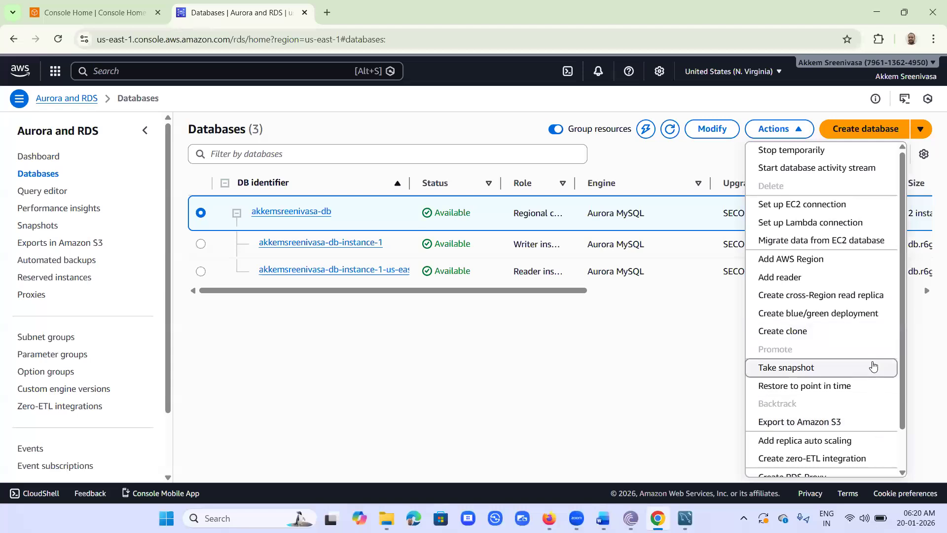
scroll(874, 365, "down", 1)
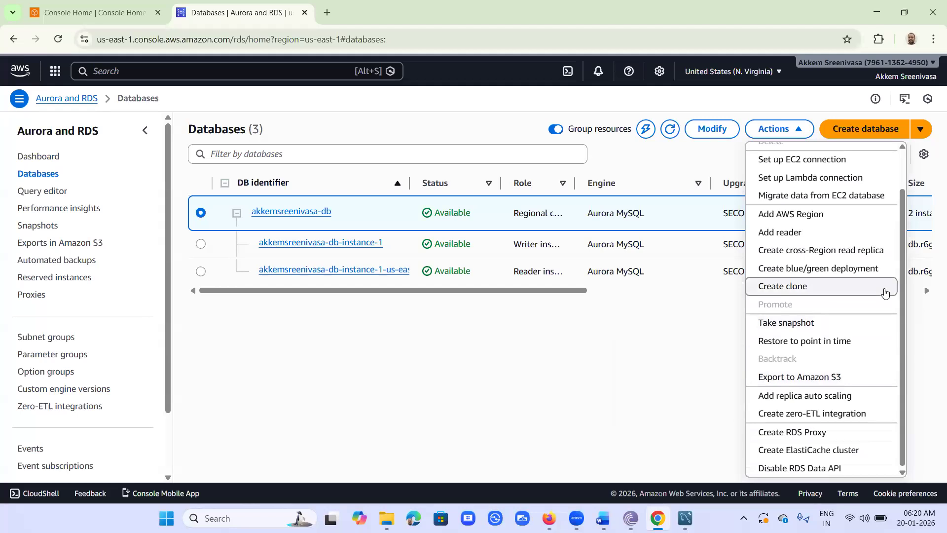
left_click(588, 410)
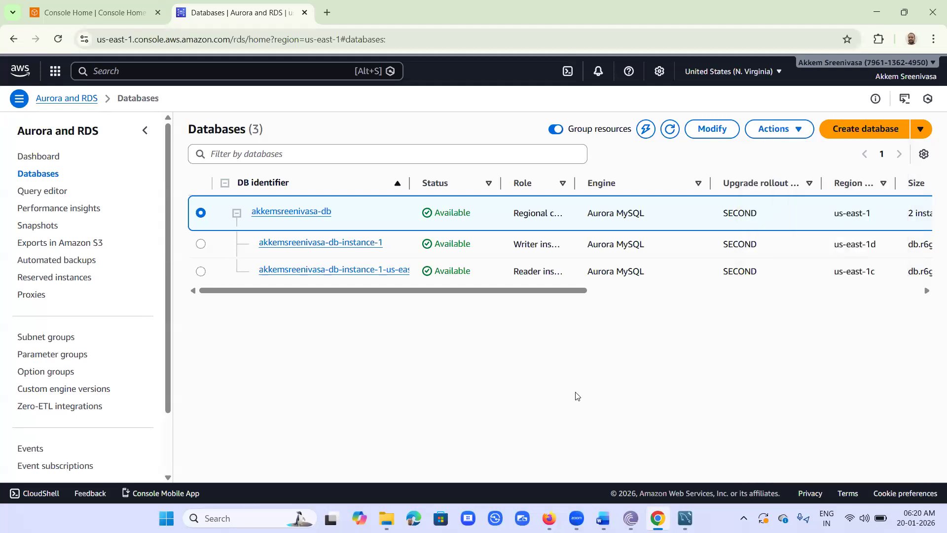
Step: Open the akkemsreenivasa-db cluster, then the akkemsreenivasa-db-instance-1 details page
left_click(298, 212)
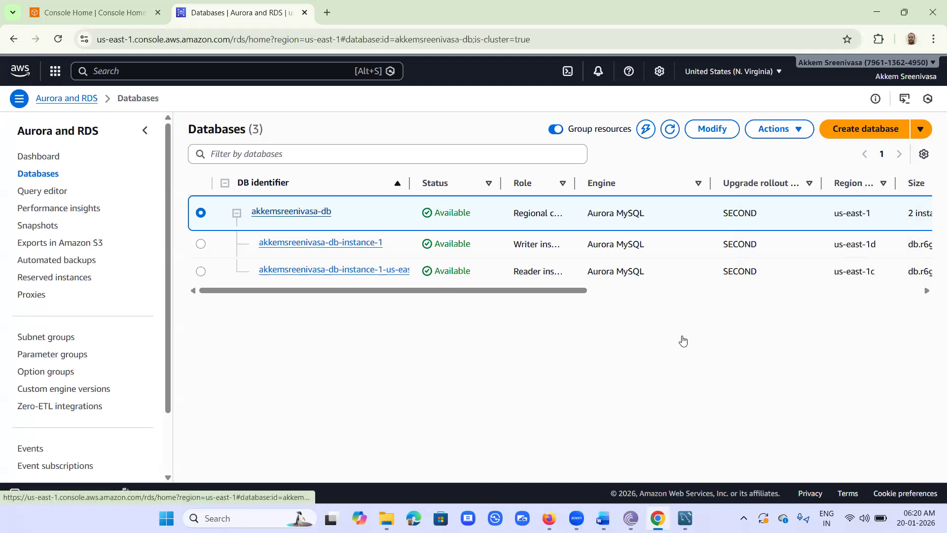
scroll(736, 375, "down", 3)
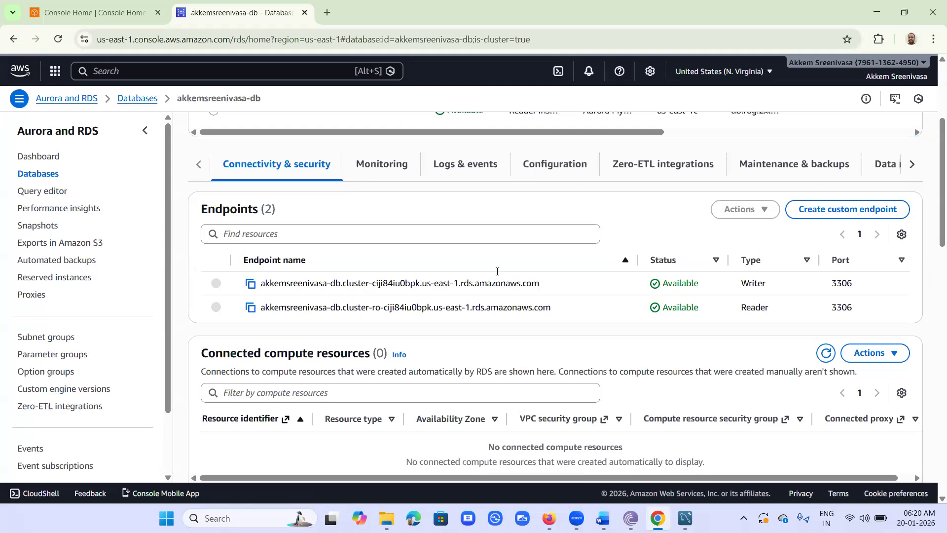
scroll(497, 271, "down", 3)
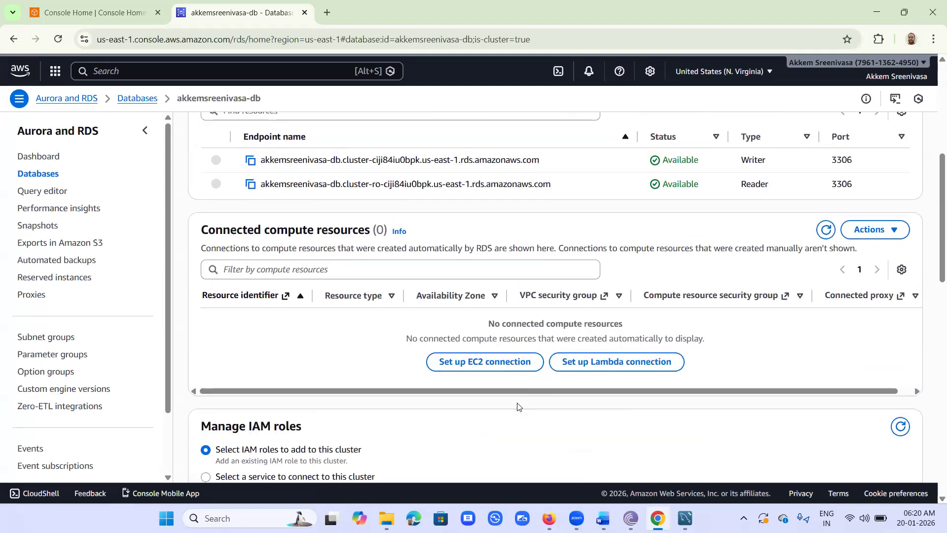
scroll(518, 407, "down", 1)
scroll(514, 402, "down", 7)
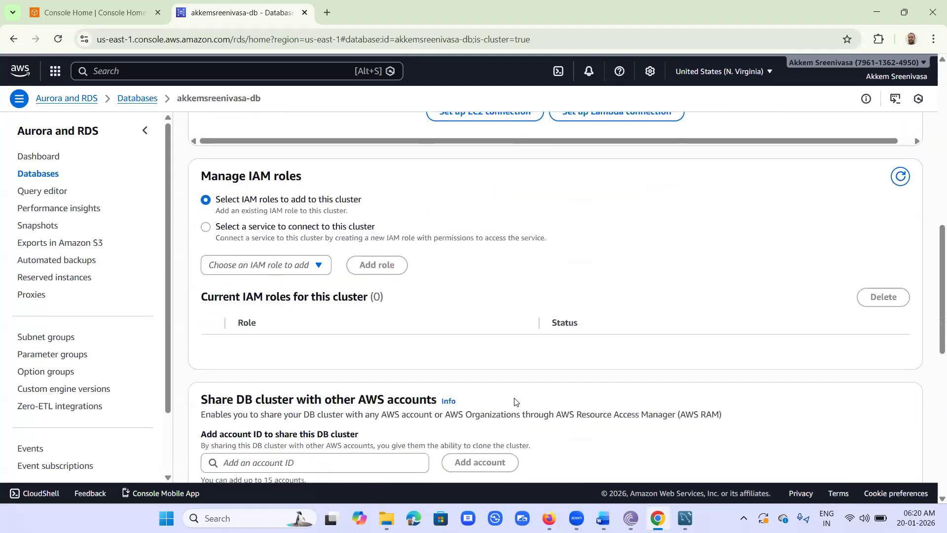
scroll(514, 398, "down", 4)
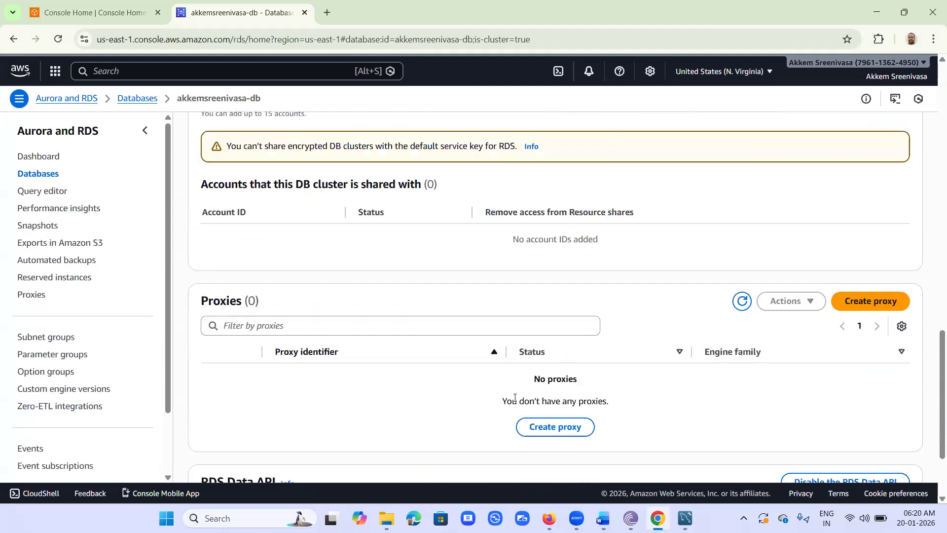
scroll(515, 402, "up", 12)
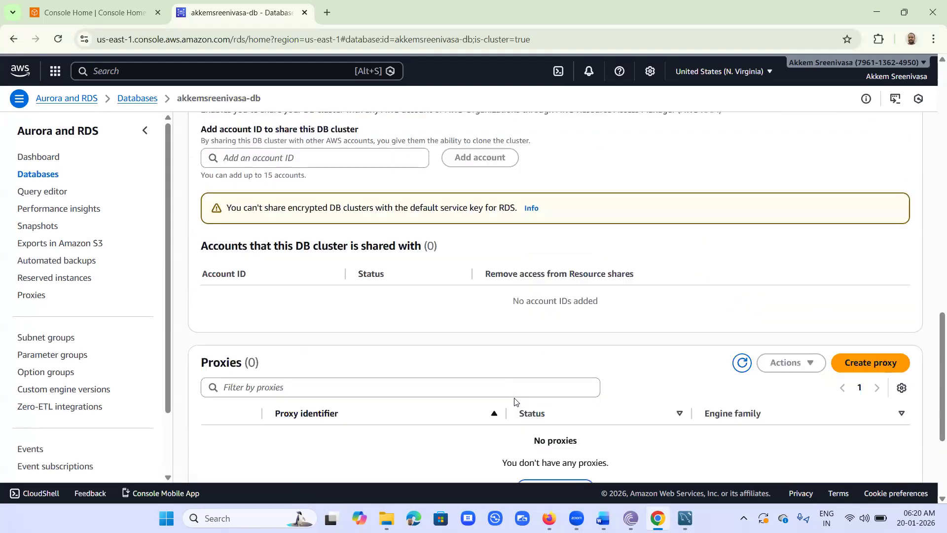
scroll(514, 394, "up", 4)
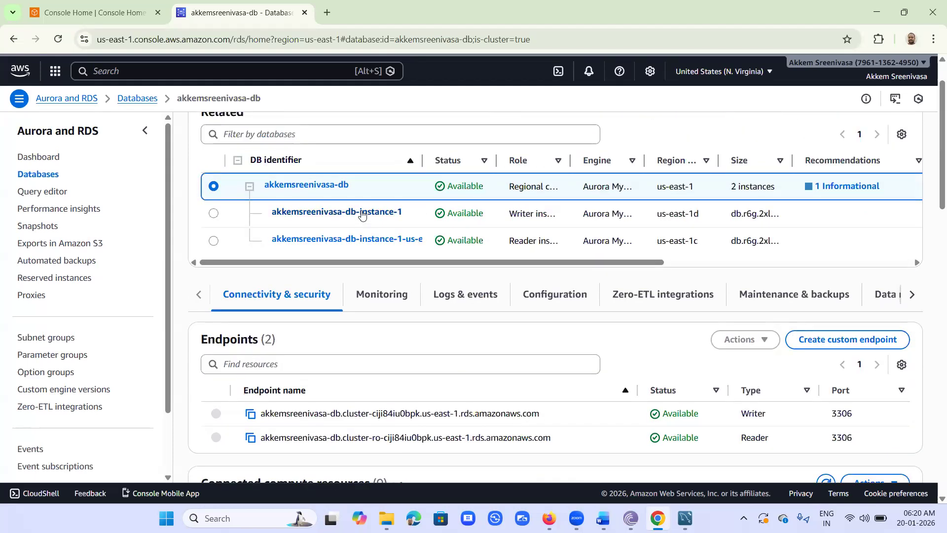
left_click(362, 213)
Step: Copy instance-1's endpoint address, noting that the instance is publicly accessible
scroll(824, 372, "down", 3)
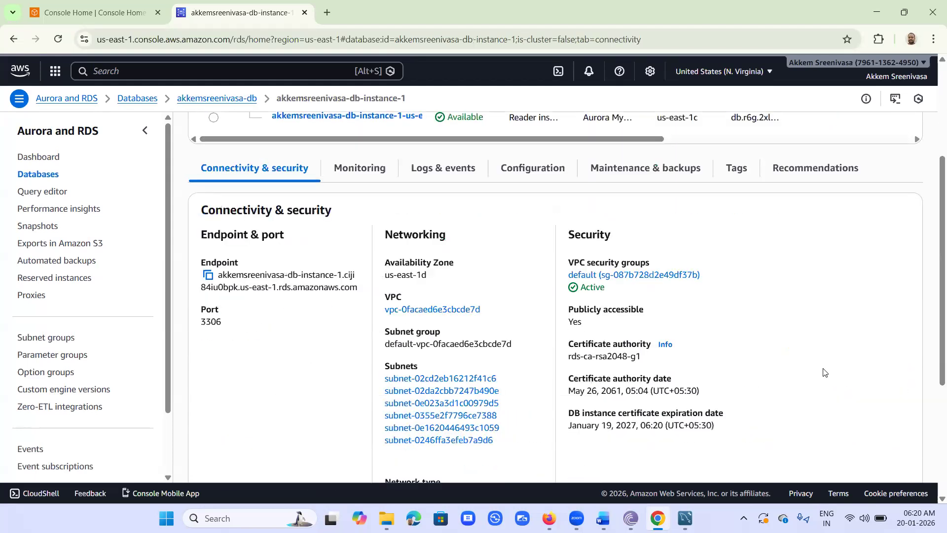
left_click(207, 274)
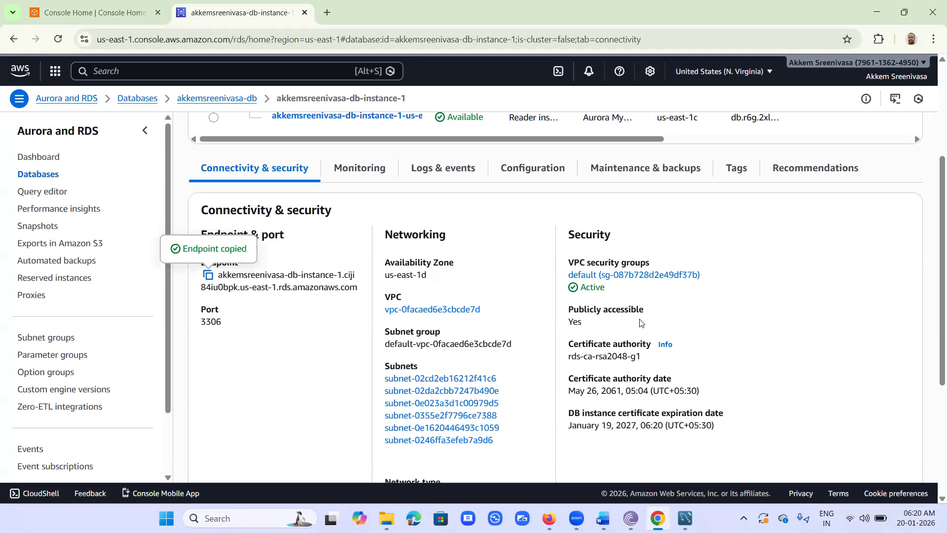
left_click_drag(572, 307, 592, 324)
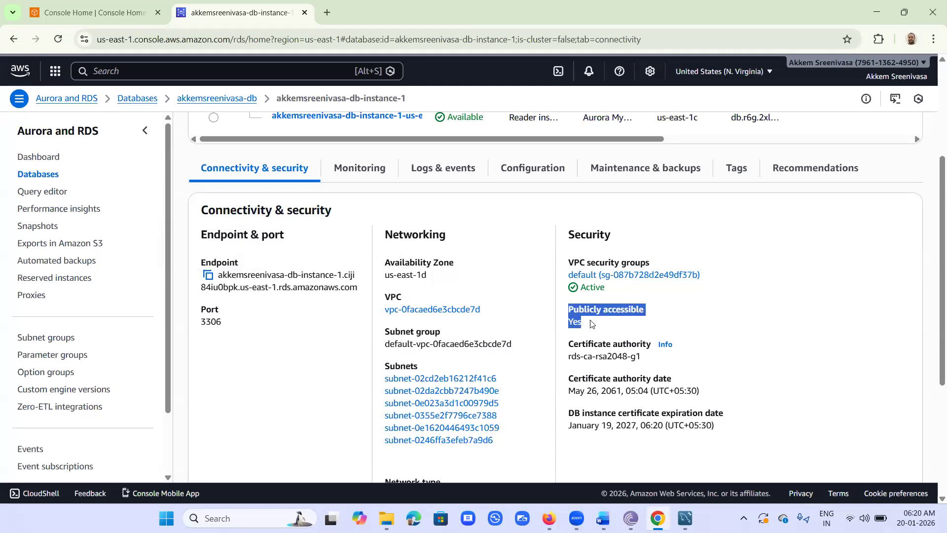
left_click(209, 276)
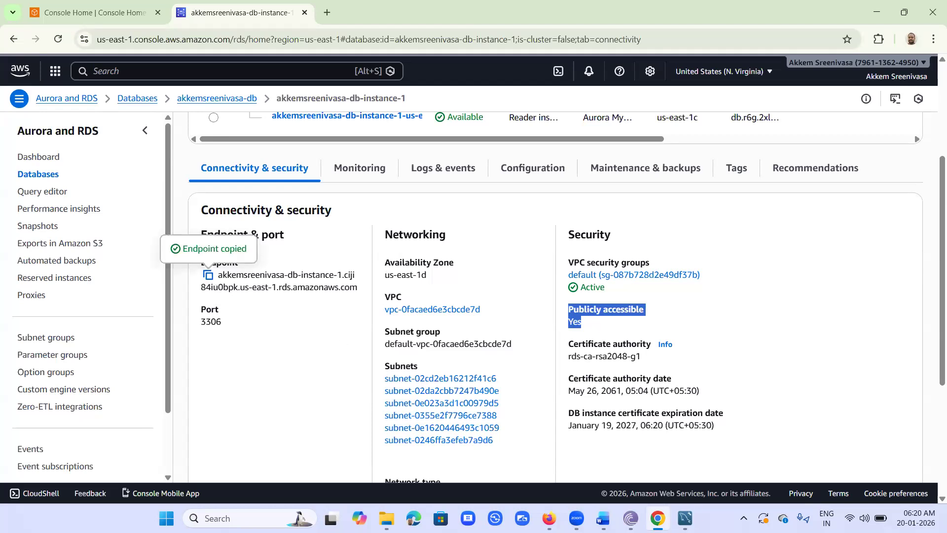
Step: Replace the rds_mysql connection's hostname with the copied RDS instance endpoint, then return to the RDS console
mouse_move(685, 518)
left_click(752, 486)
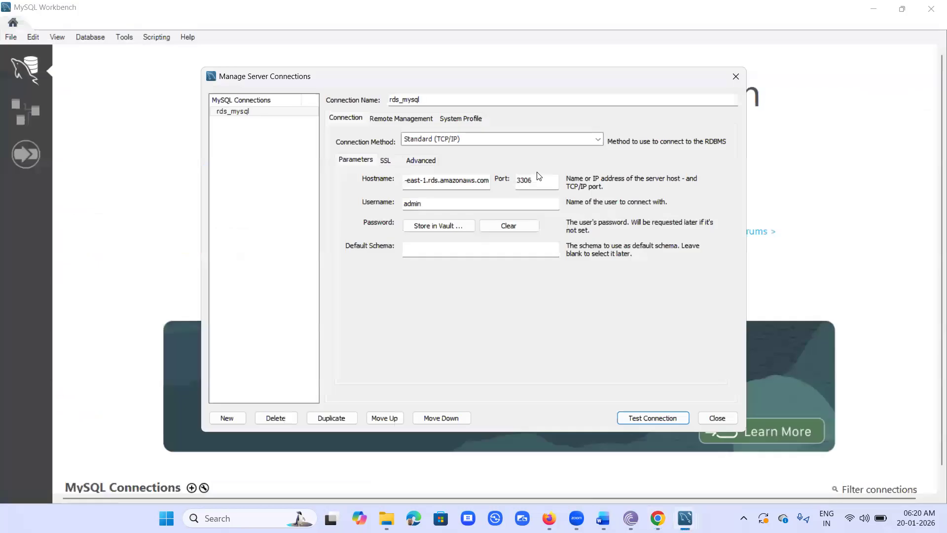
left_click(475, 180)
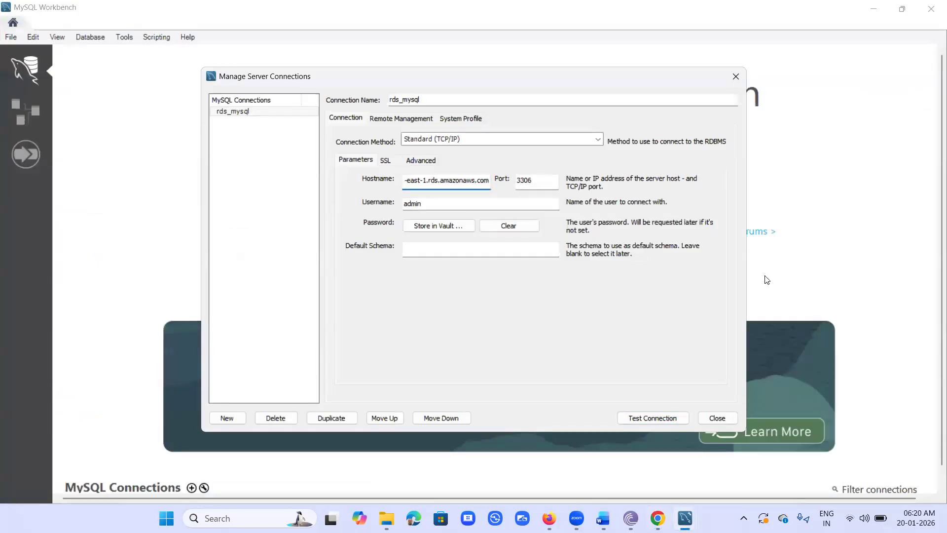
key("ctrl+a")
key("BackSpace")
key("ctrl+v")
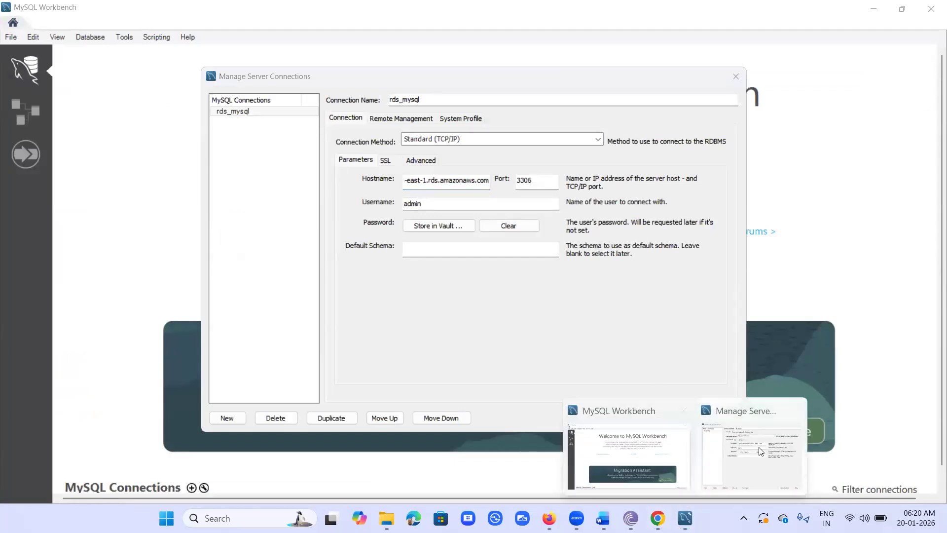
left_click(658, 519)
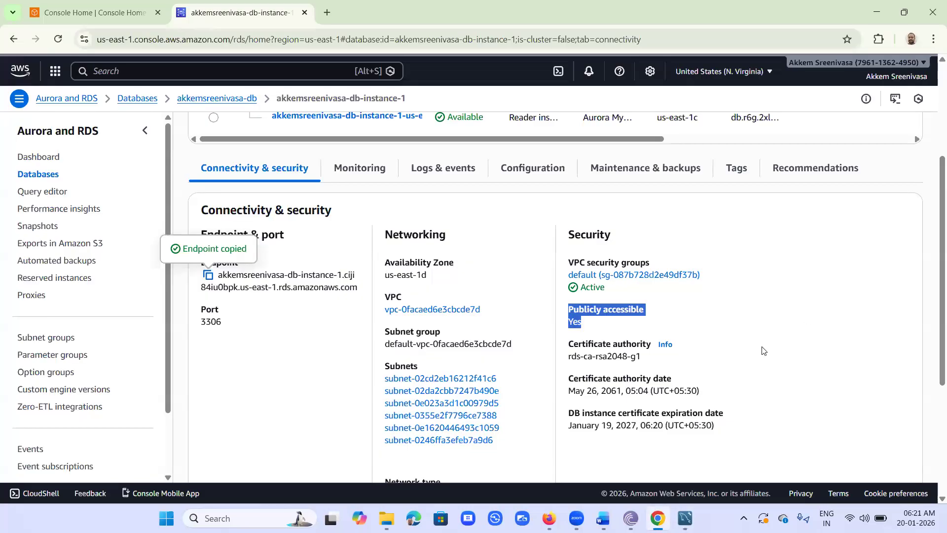
Step: Open default VPC vpc-0facaed6e3cbcde7d and review its details and resource map (CIDR 172.31.0.0/16)
left_click(447, 310)
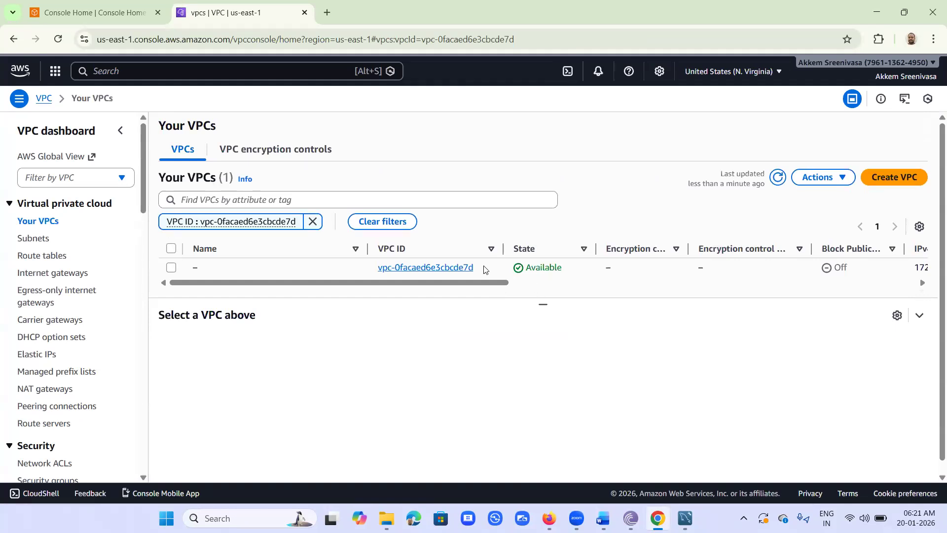
left_click(437, 268)
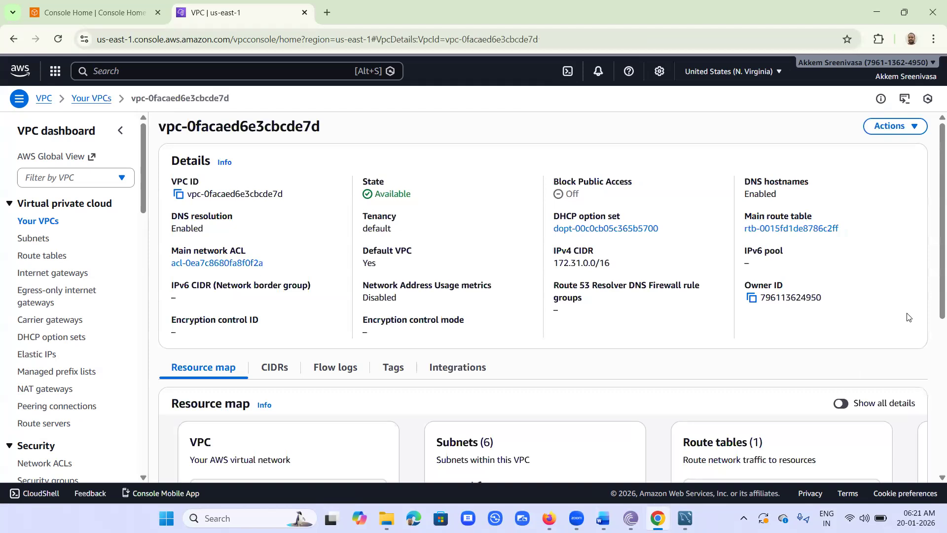
scroll(910, 318, "down", 3)
scroll(907, 316, "up", 3)
scroll(907, 319, "down", 4)
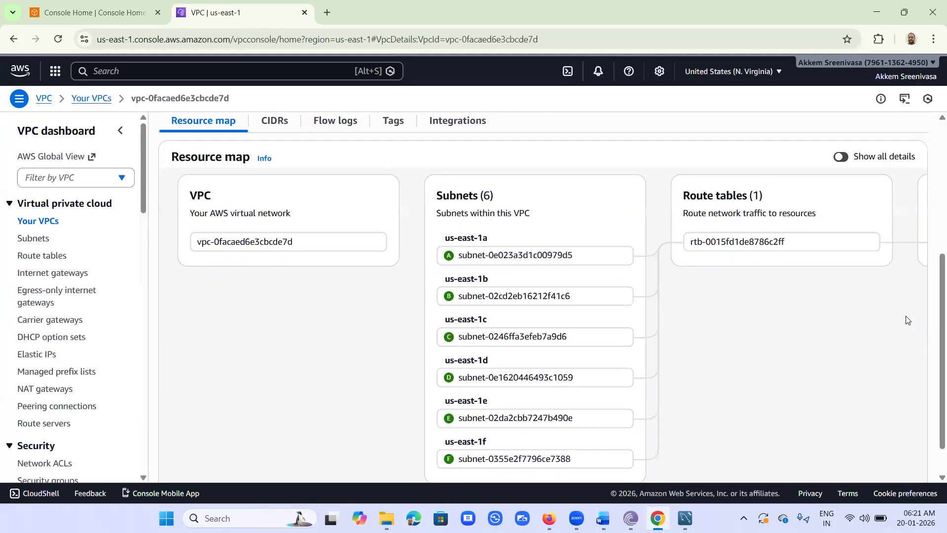
scroll(907, 320, "down", 1)
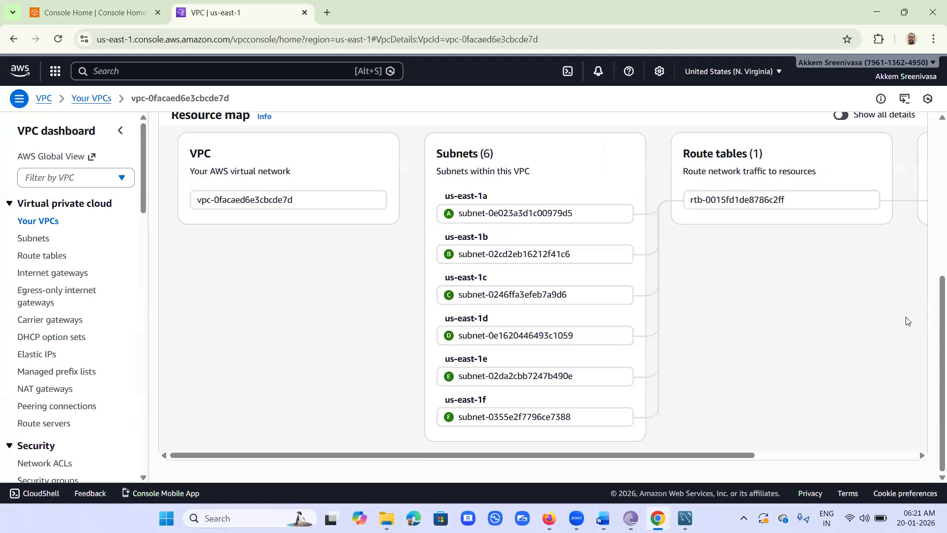
scroll(907, 321, "up", 4)
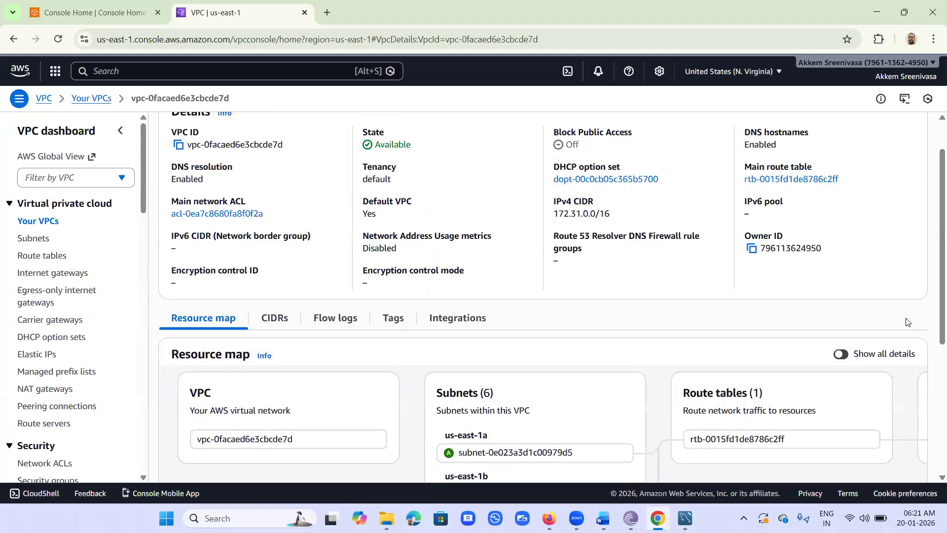
scroll(908, 323, "up", 1)
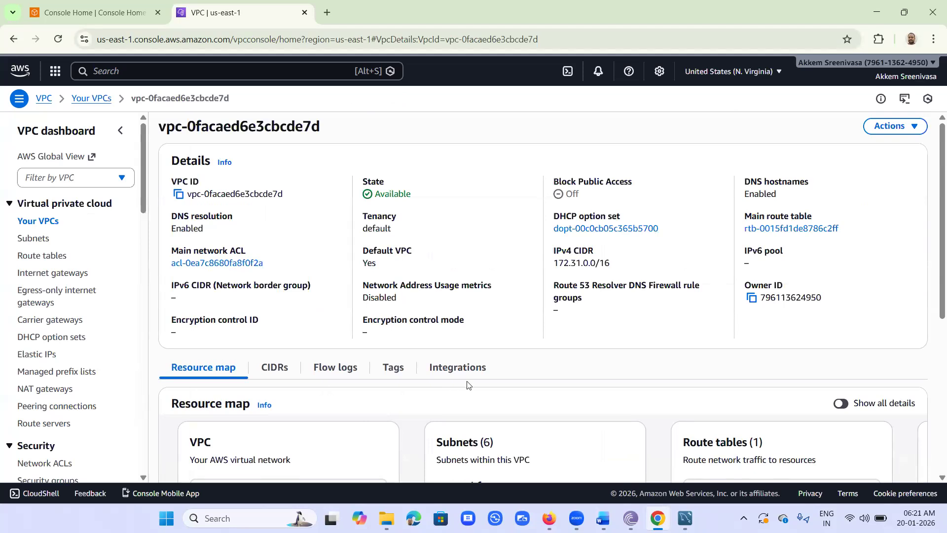
scroll(481, 387, "down", 3)
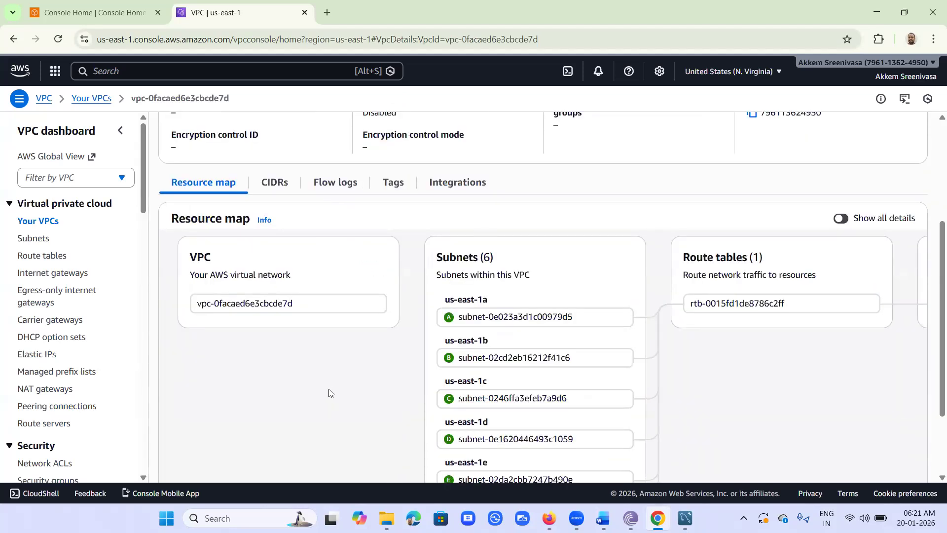
scroll(352, 405, "up", 3)
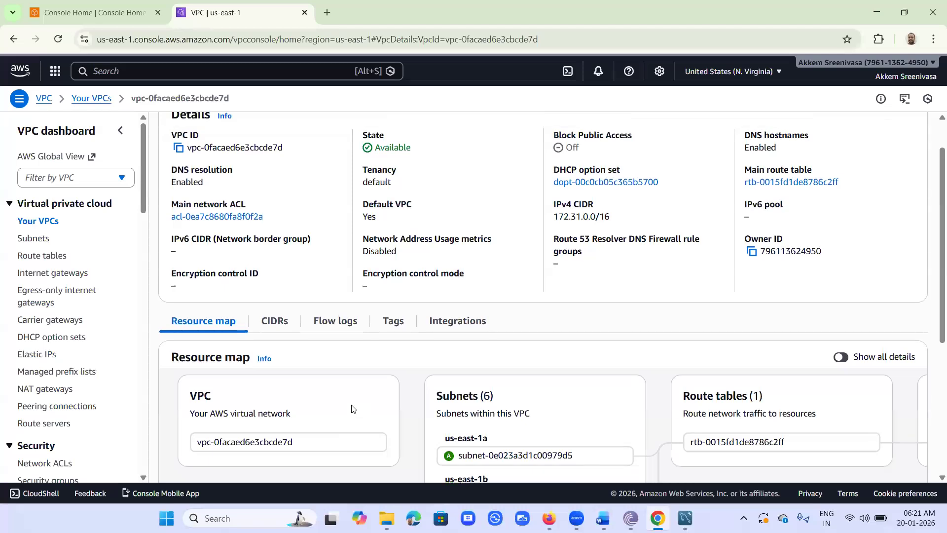
left_click(274, 374)
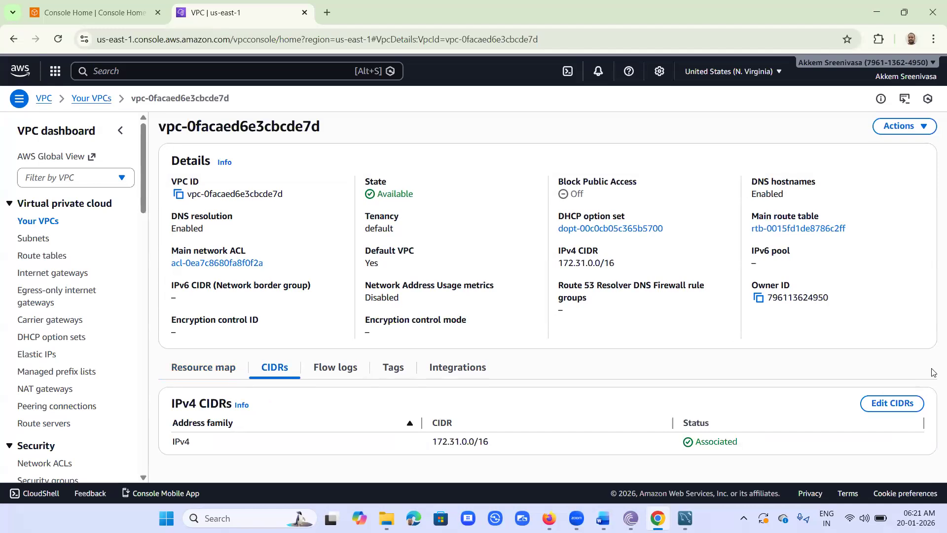
left_click(919, 406)
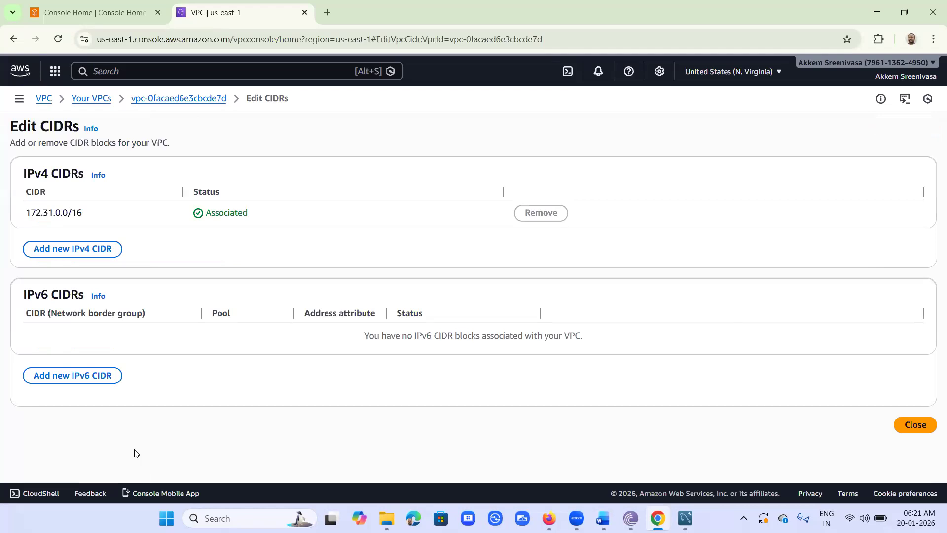
left_click(152, 98)
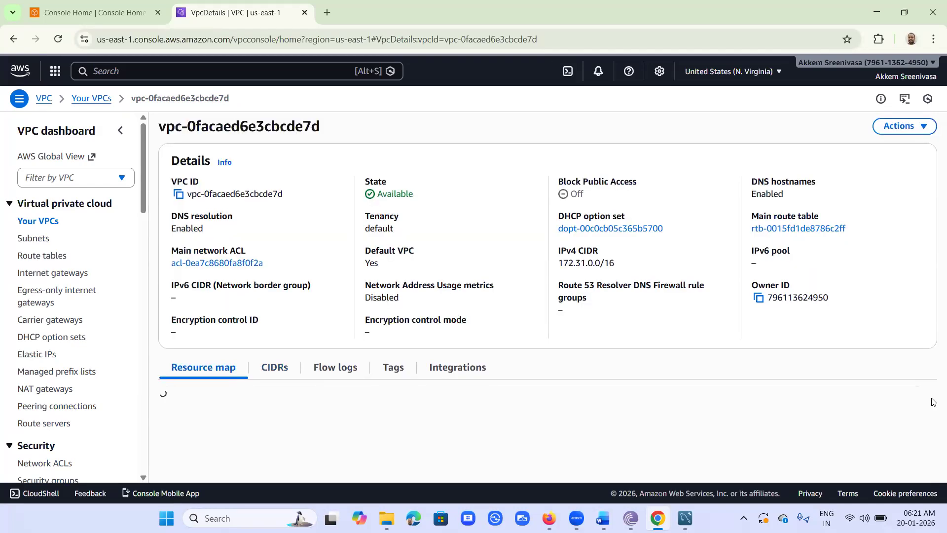
scroll(934, 402, "down", 3)
scroll(934, 402, "up", 1)
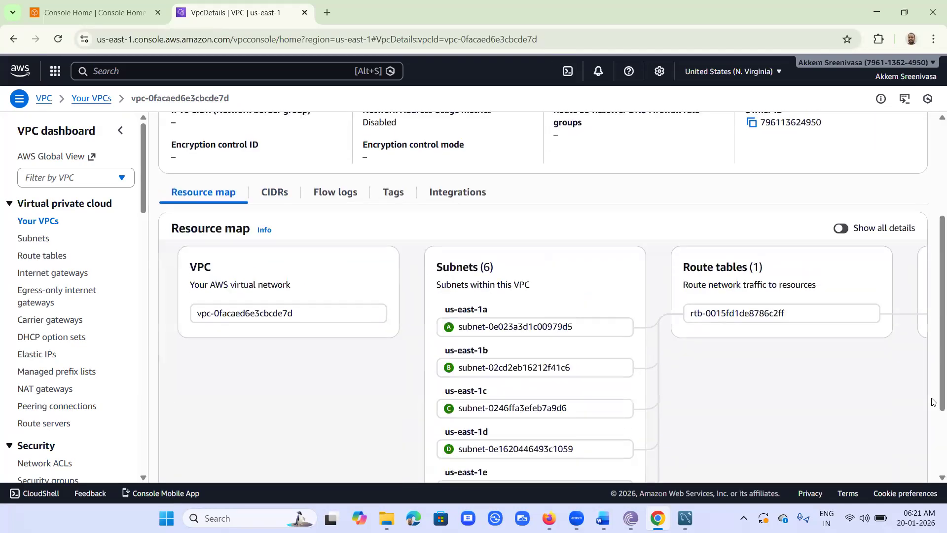
scroll(116, 98, "up", 4)
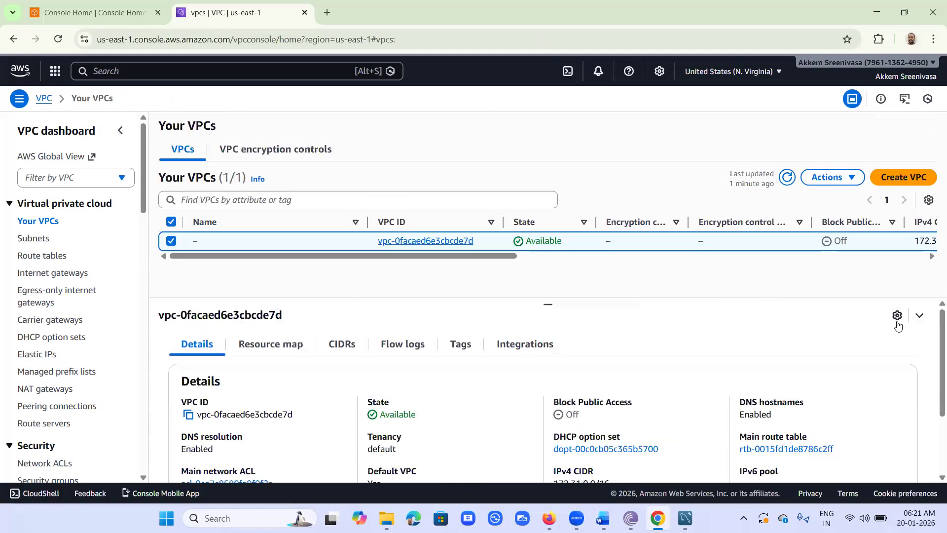
Step: Return to akkemsreenivasa-db-instance-1's Connectivity & security details through Aurora and RDS Databases
scroll(898, 326, "down", 2)
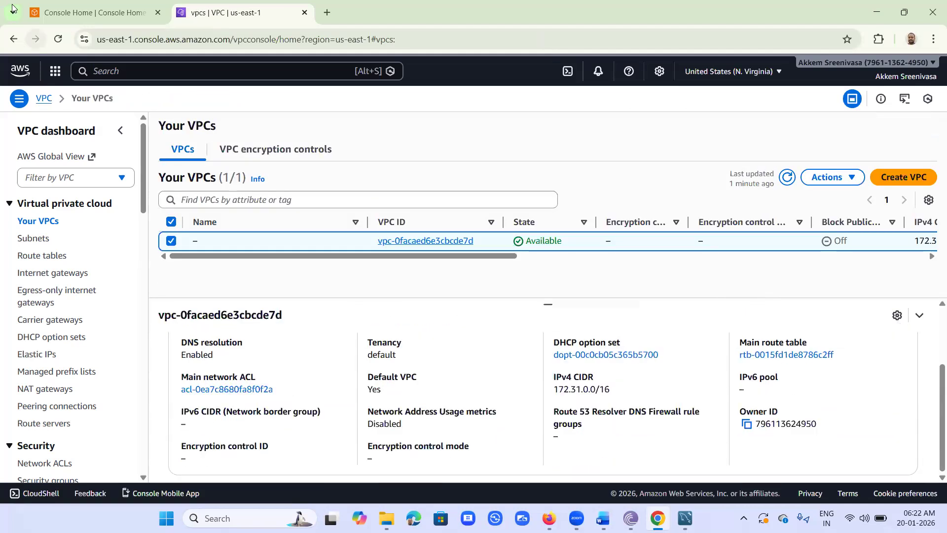
left_click(87, 6)
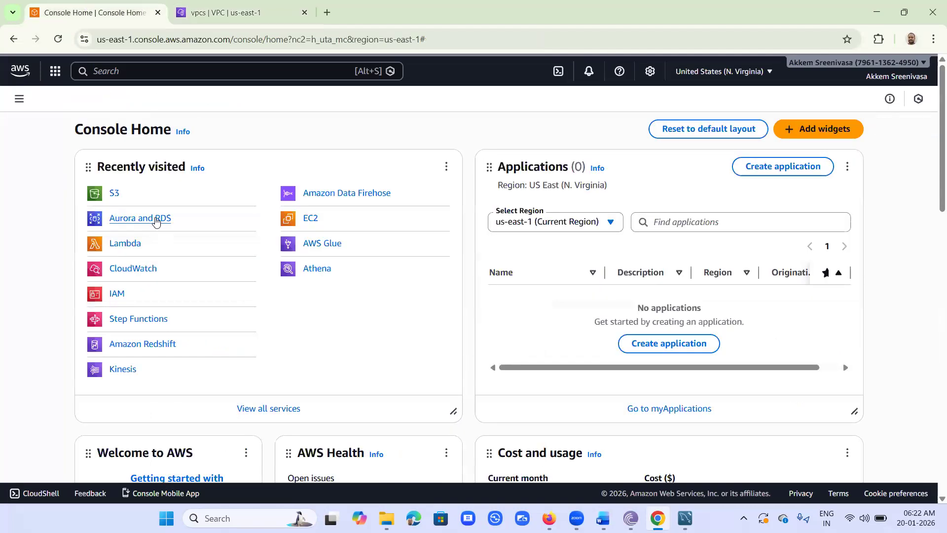
left_click(156, 219)
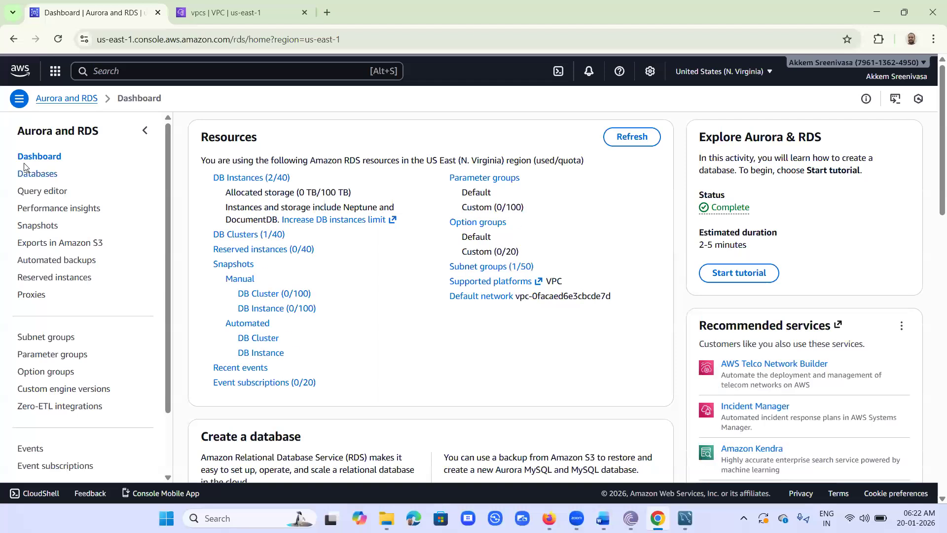
left_click(30, 178)
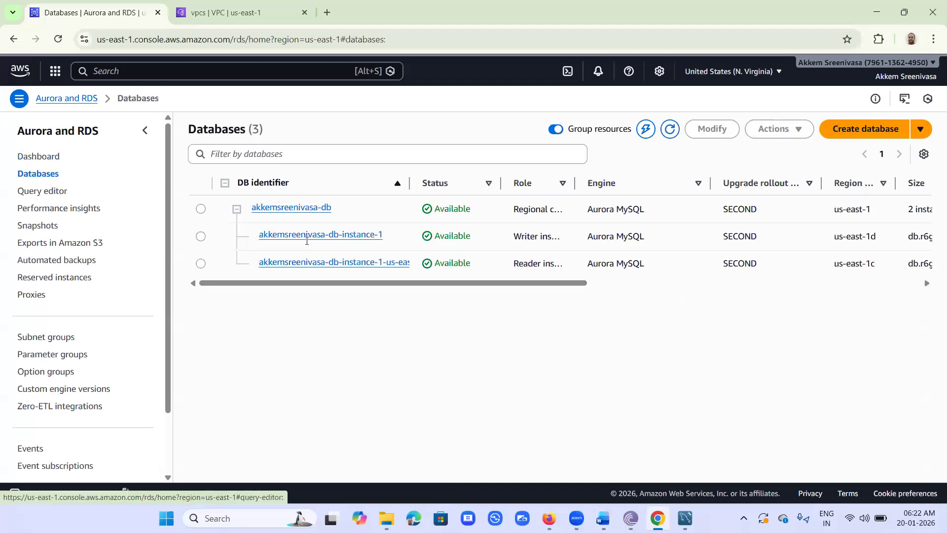
left_click(322, 241)
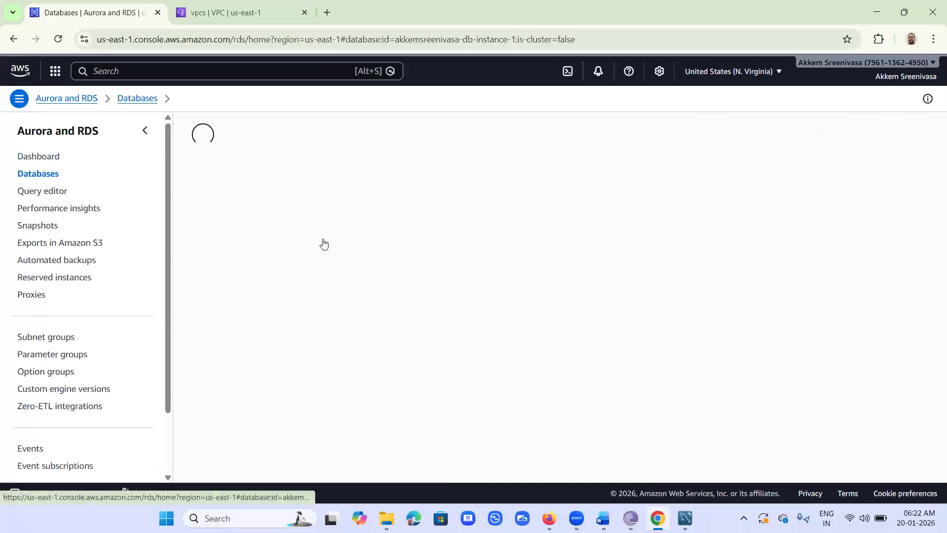
scroll(934, 405, "down", 3)
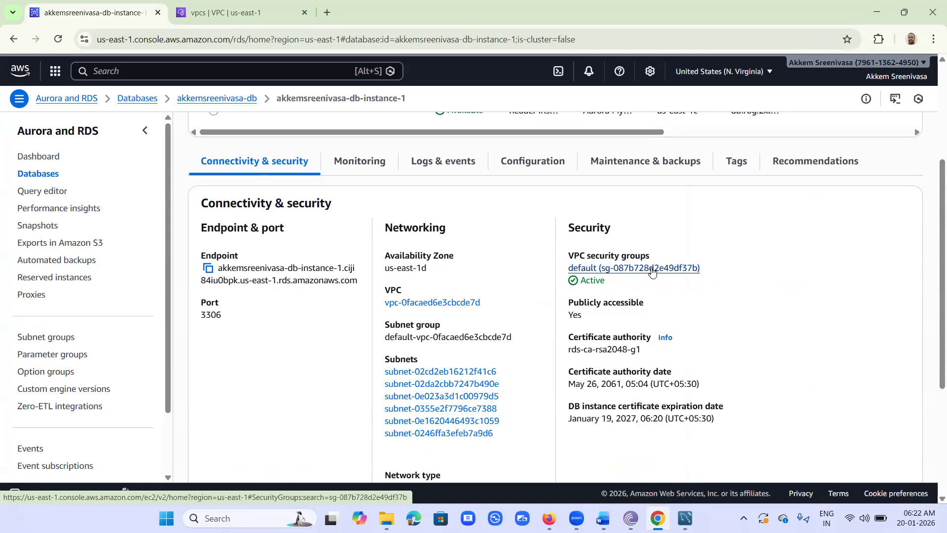
Step: Open Edit inbound rules for the database's default security group sg-087b728d2e49df37b
left_click(652, 270)
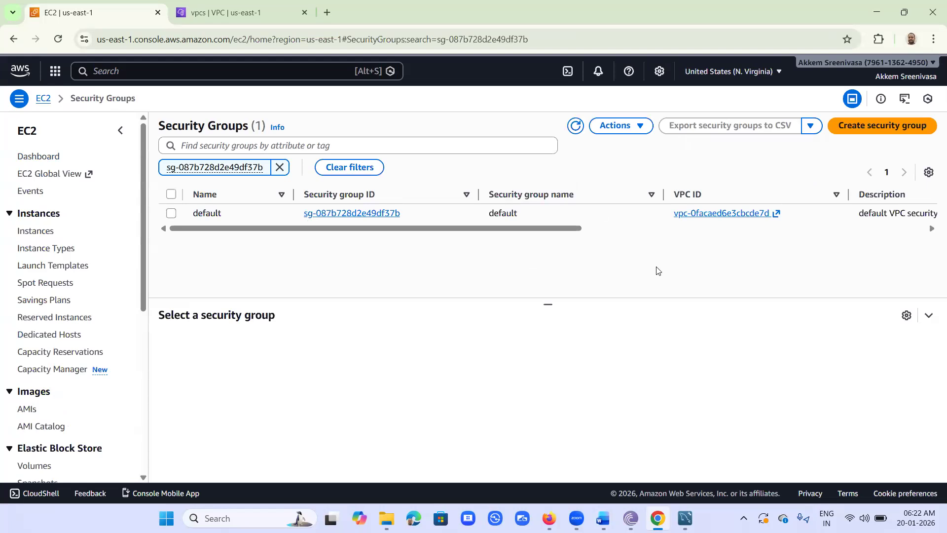
left_click(170, 213)
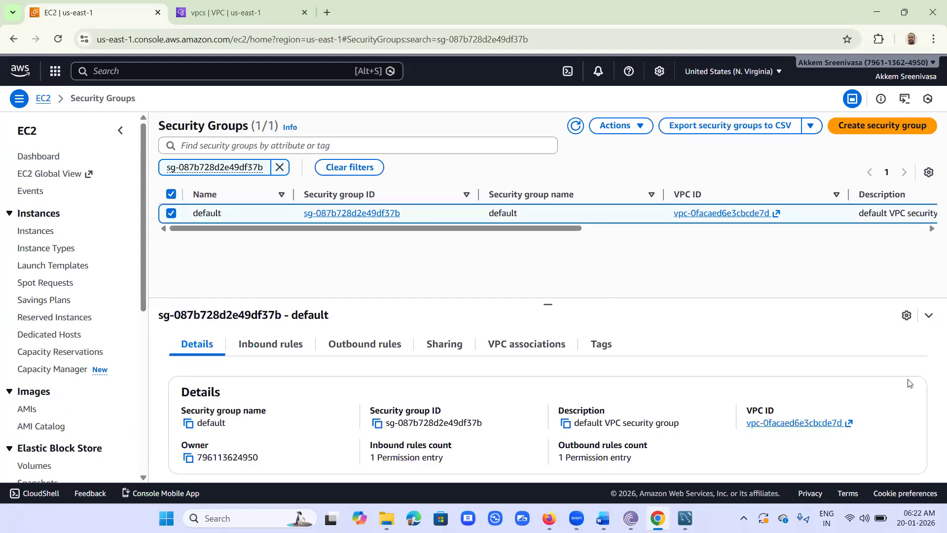
left_click(272, 345)
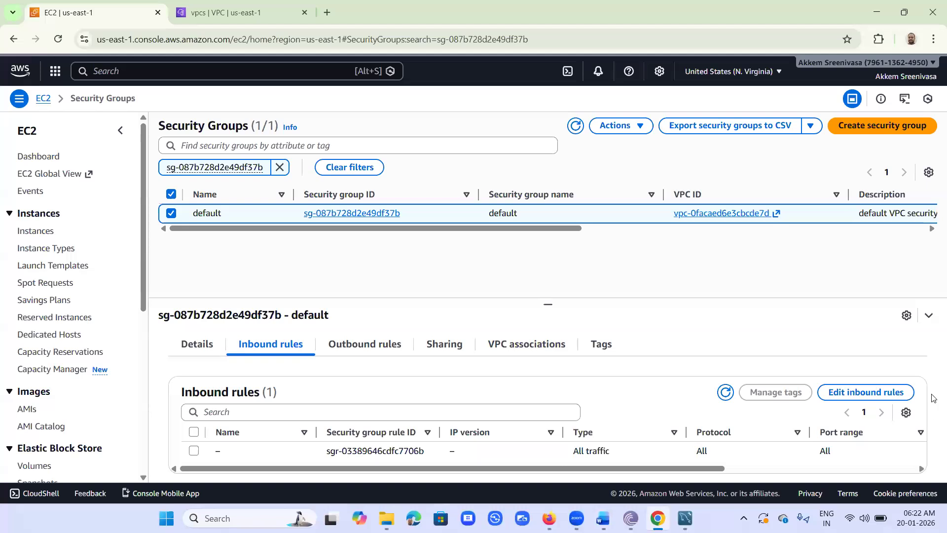
left_click(869, 392)
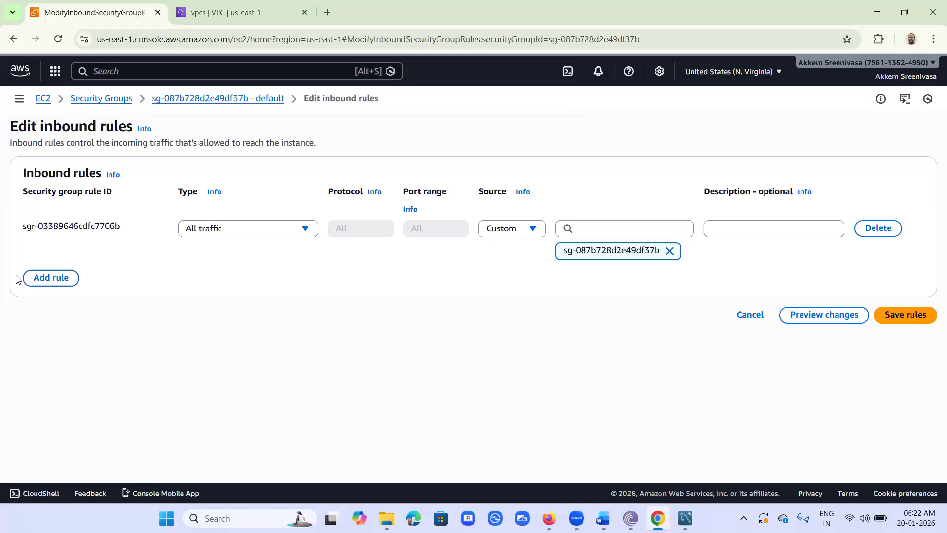
Step: Add and save an inbound MYSQL/Aurora rule on port 3306 with source Anywhere-IPv4 (0.0.0.0/0)
left_click(30, 280)
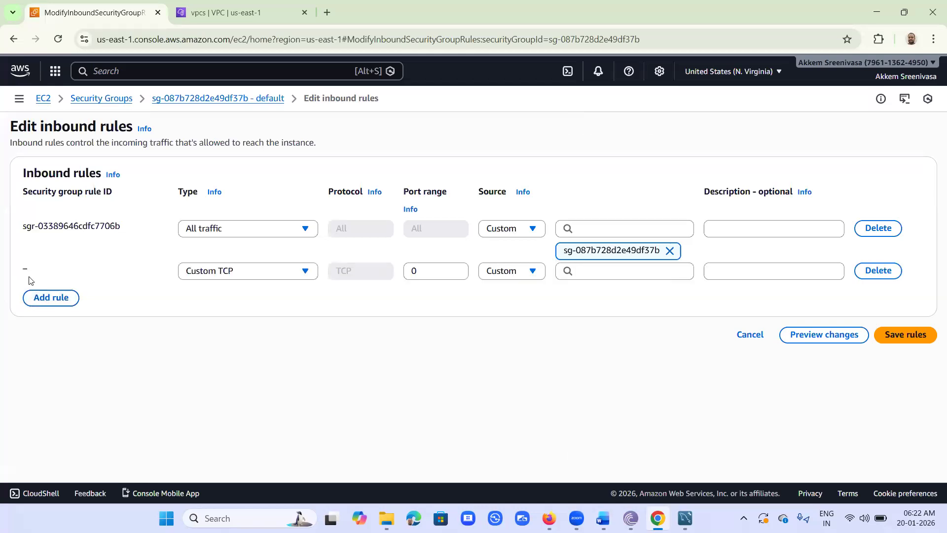
left_click(234, 273)
scroll(262, 377, "down", 5)
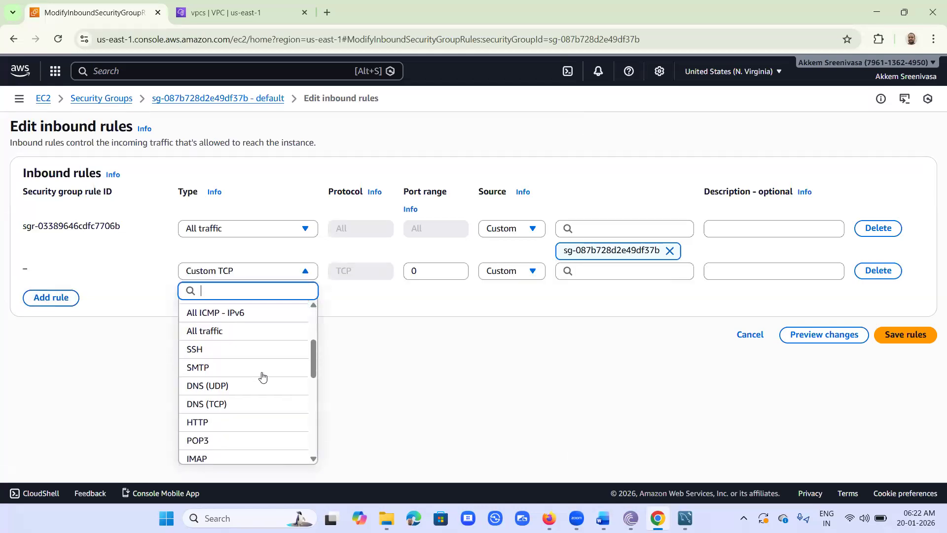
scroll(262, 376, "down", 4)
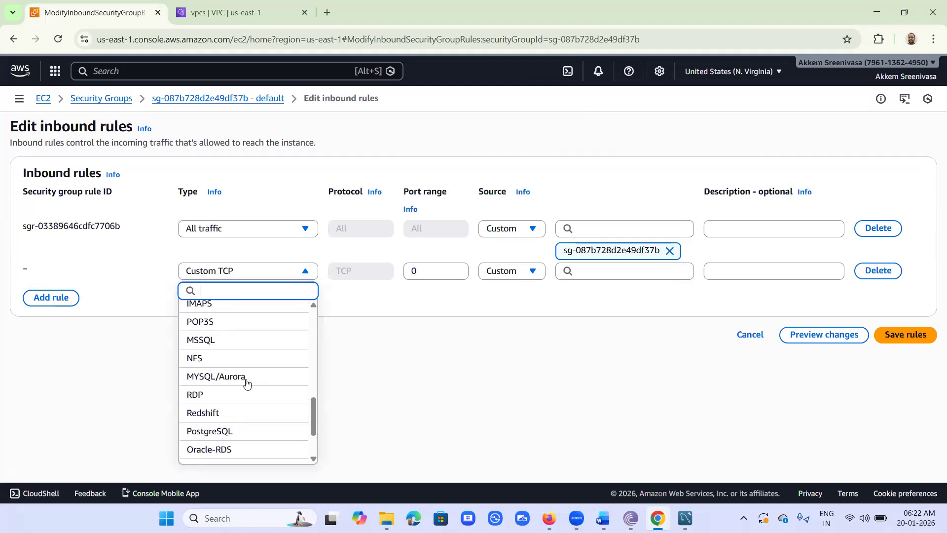
left_click(210, 378)
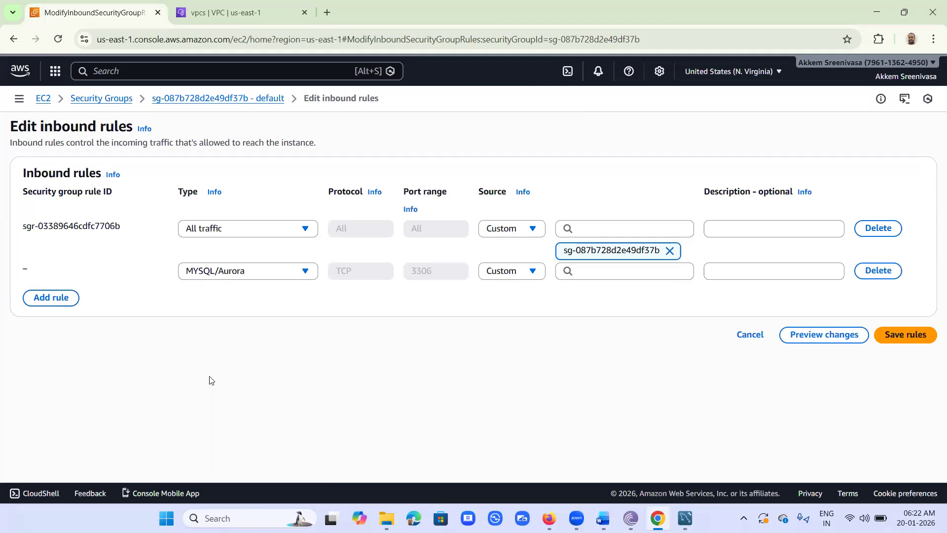
left_click(513, 276)
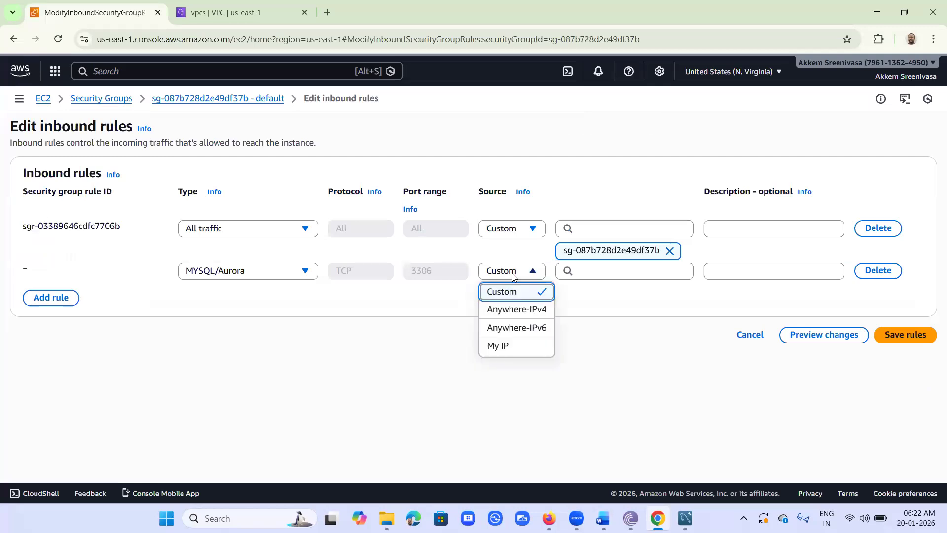
left_click(507, 311)
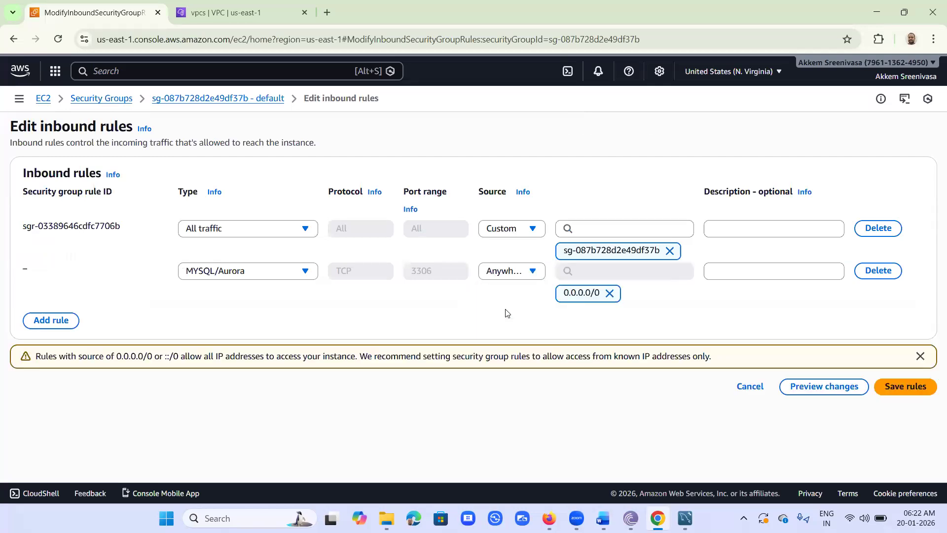
left_click(909, 388)
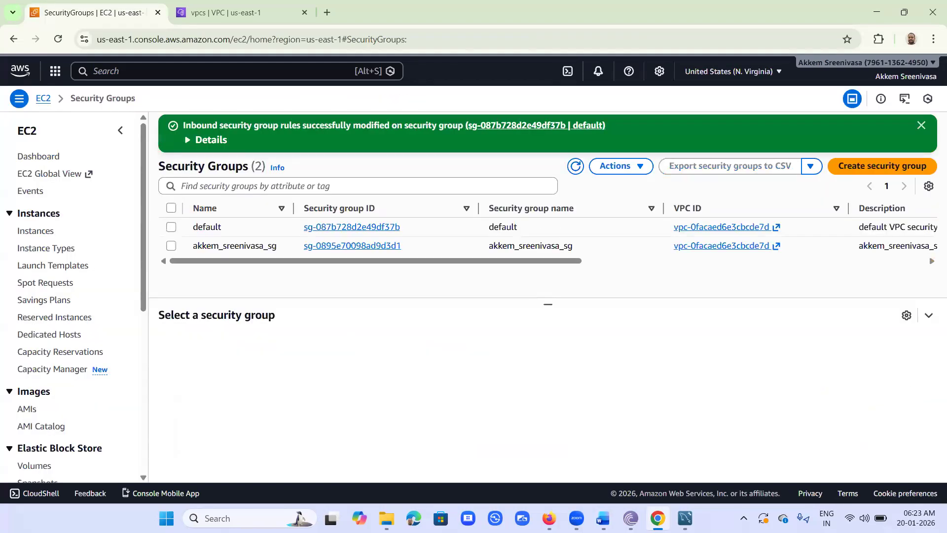
Step: Test the rds_mysql connection with an entered password and dismiss the resulting access-denied error
mouse_move(686, 518)
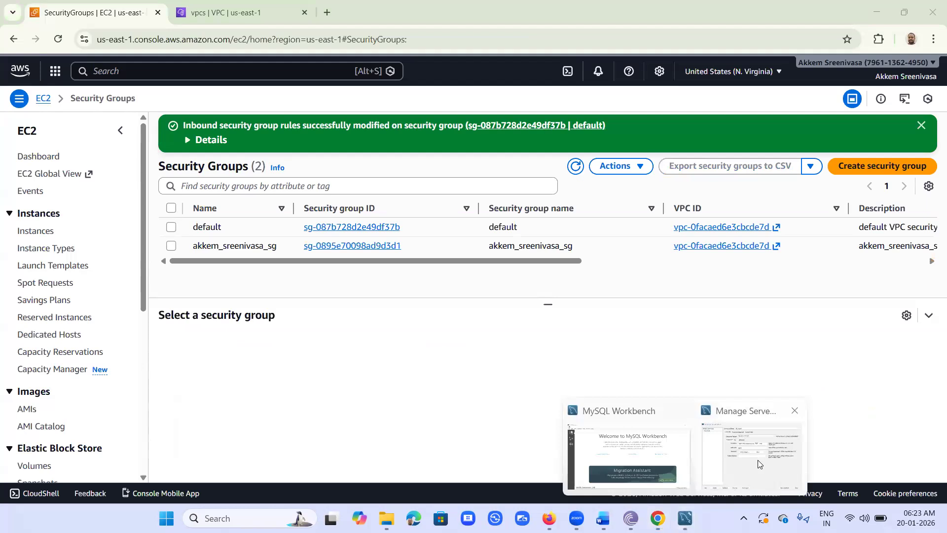
left_click(758, 460)
left_click(668, 418)
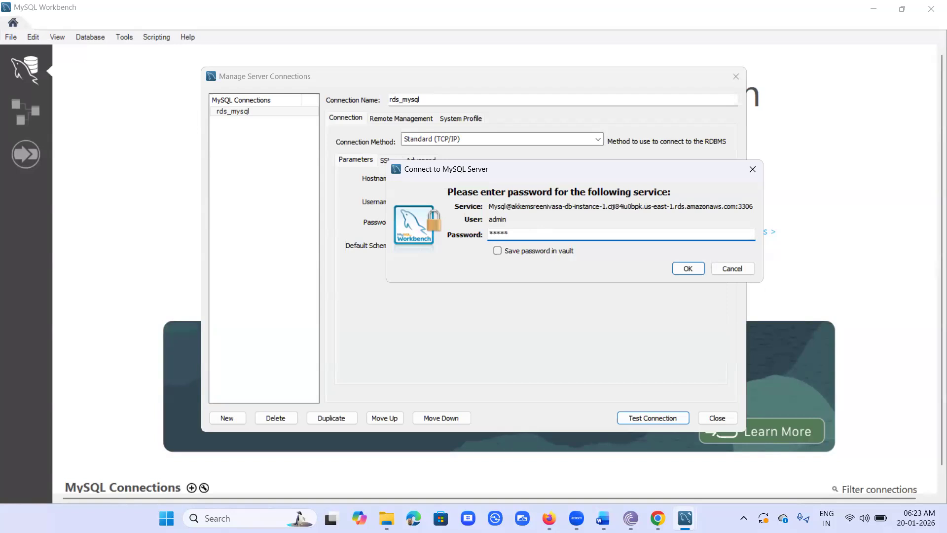
type("****")
left_click(688, 269)
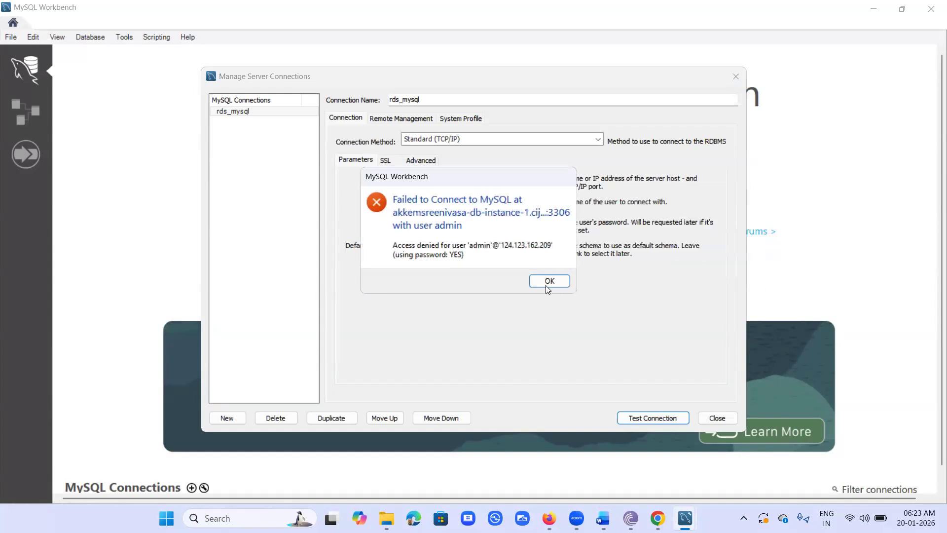
left_click(546, 284)
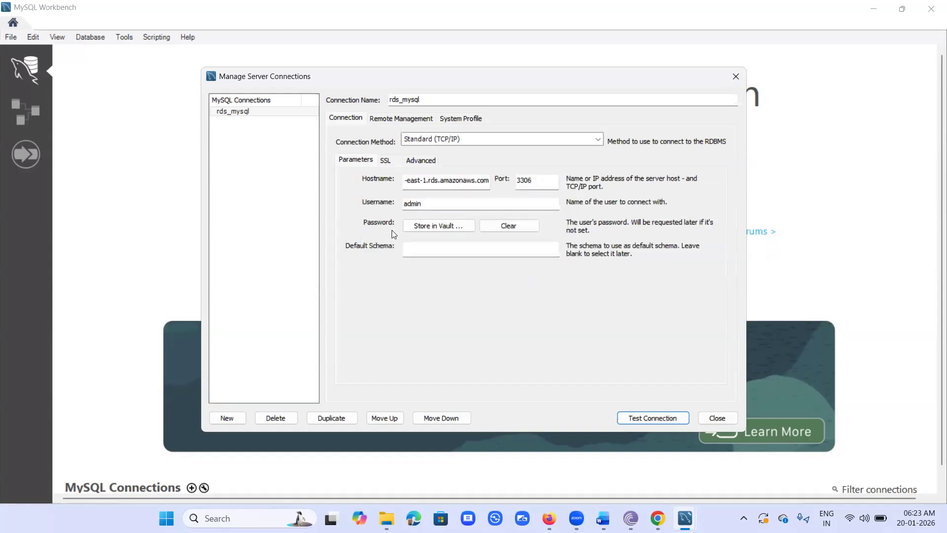
Step: Store the admin password in the vault and retest the connection until it succeeds
left_click(436, 226)
type("***************")
left_click(695, 252)
left_click(657, 418)
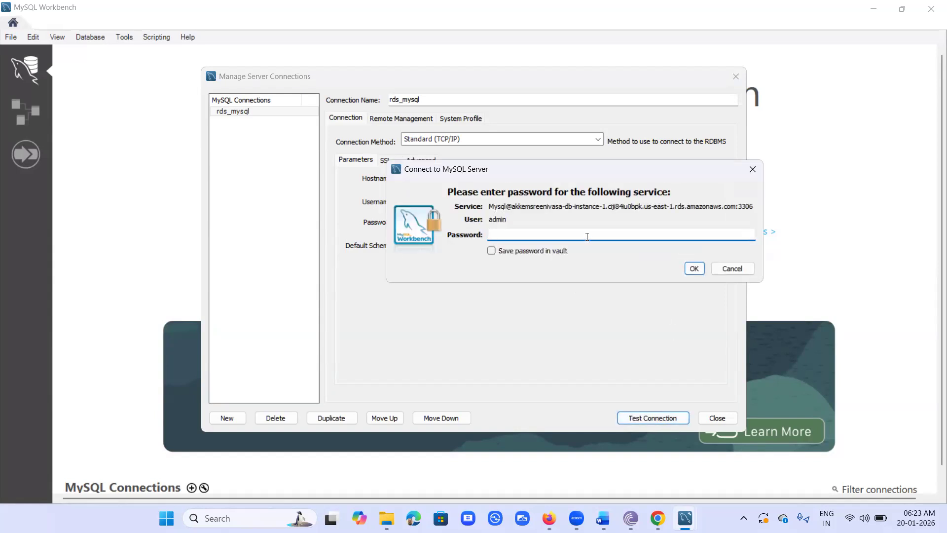
type("*************")
left_click(694, 268)
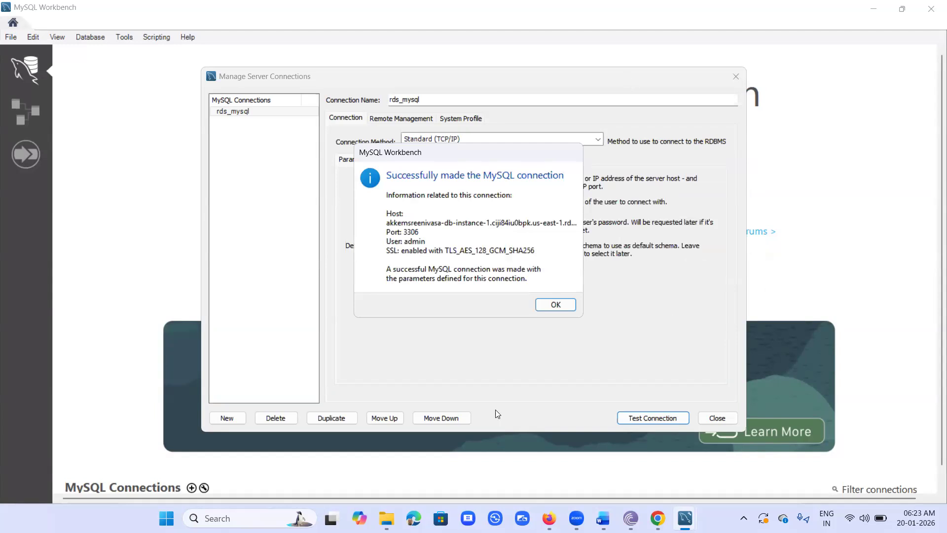
Step: Close the 'Successfully made the MySQL connection' message box with OK
mouse_move(420, 334)
left_mouse_down()
mouse_move(462, 340)
mouse_move(485, 333)
mouse_move(500, 313)
mouse_move(508, 327)
left_mouse_up()
left_click(432, 340)
mouse_move(613, 287)
left_mouse_down()
mouse_move(625, 291)
mouse_move(622, 300)
mouse_move(649, 272)
mouse_move(664, 279)
left_mouse_up()
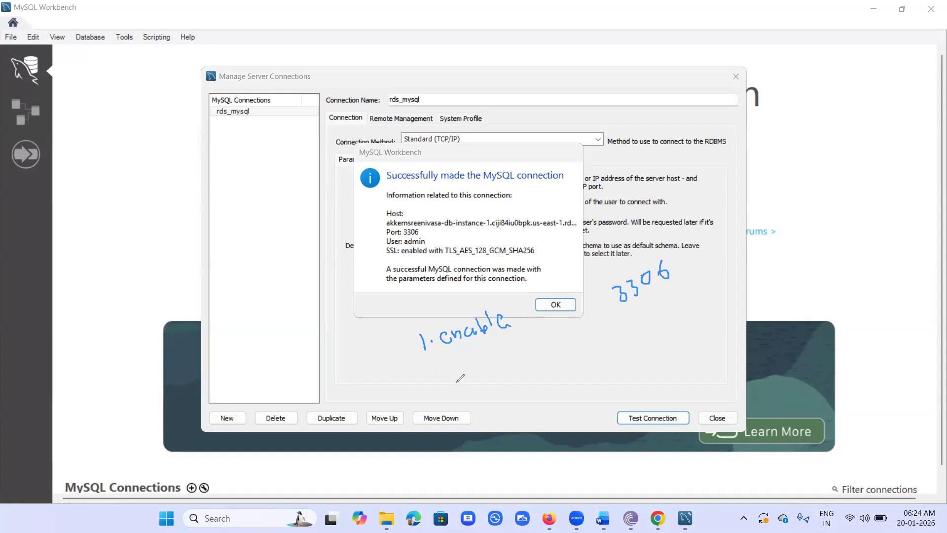
mouse_move(433, 369)
left_mouse_down()
mouse_move(436, 380)
mouse_move(450, 377)
left_mouse_up()
mouse_move(463, 363)
left_mouse_down()
mouse_move(470, 371)
mouse_move(507, 334)
mouse_move(516, 345)
mouse_move(518, 331)
mouse_move(574, 330)
mouse_move(641, 311)
mouse_move(673, 290)
mouse_move(694, 294)
mouse_move(708, 269)
mouse_move(698, 296)
mouse_move(706, 288)
left_mouse_up()
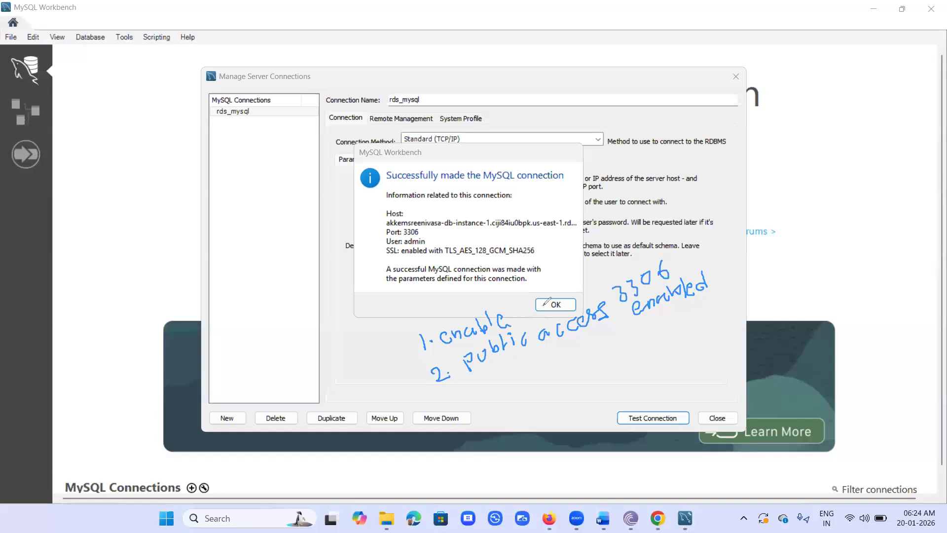
left_click_drag(680, 253, 705, 232)
left_click_drag(444, 347, 469, 344)
left_click_drag(635, 285, 671, 277)
mouse_move(710, 272)
left_mouse_down()
mouse_move(722, 279)
mouse_move(736, 253)
left_mouse_up()
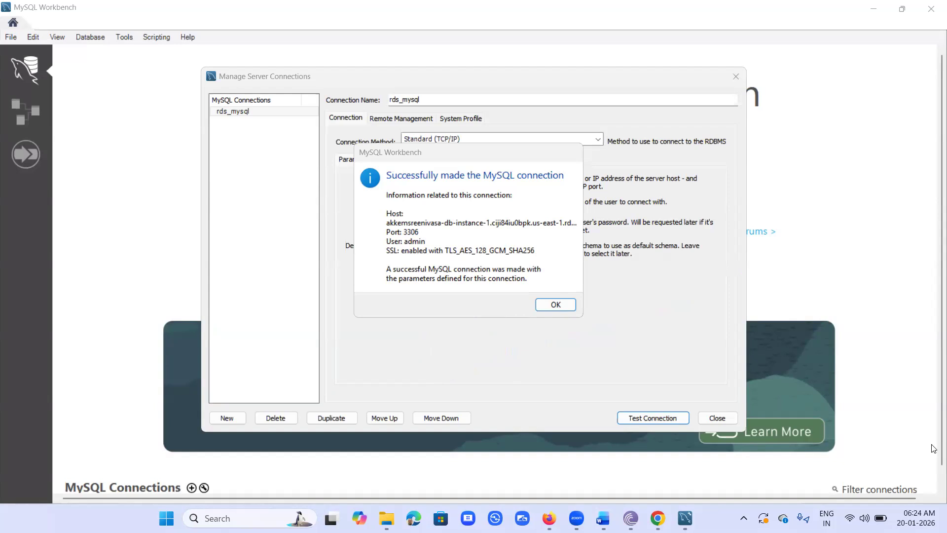
left_click(554, 302)
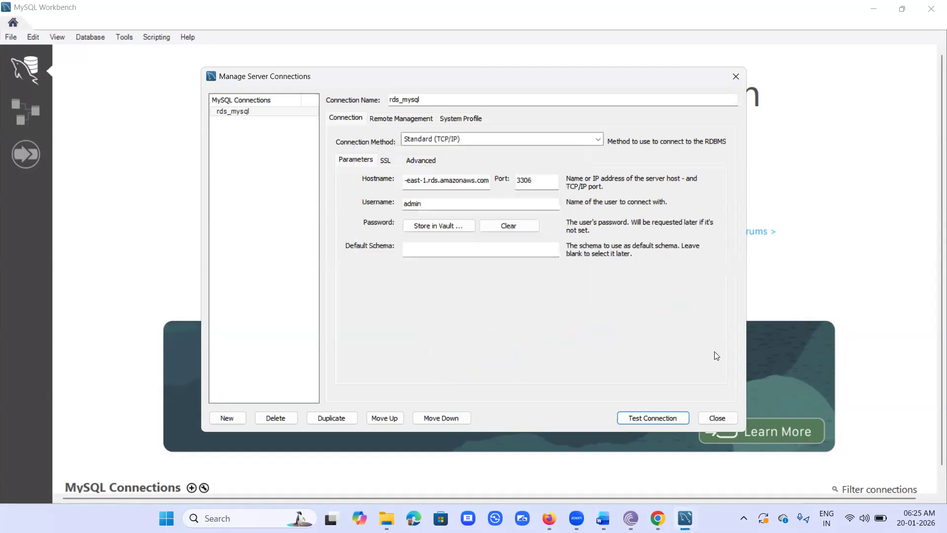
Step: Open a Query 1 SQL session on the stored rds_mysql connection via Database > Connect to Database
left_click(714, 417)
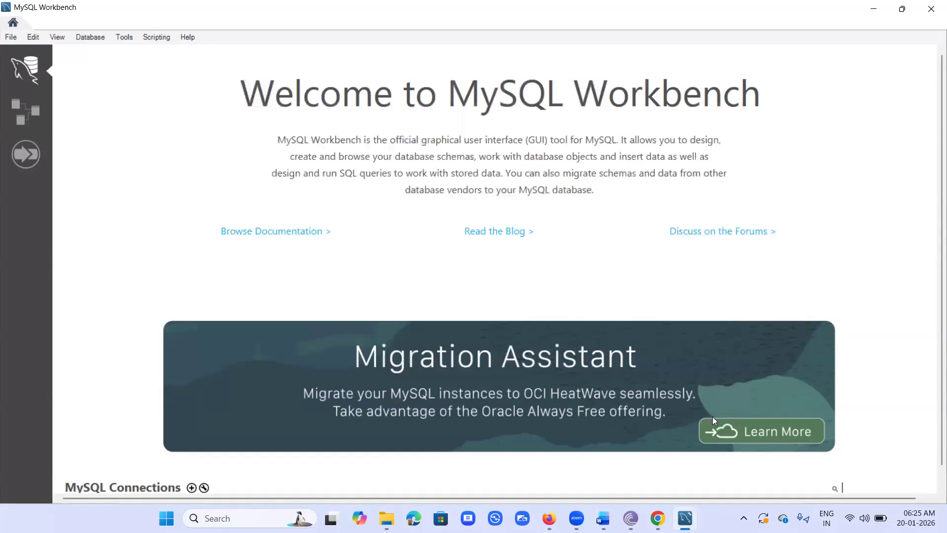
left_click(92, 38)
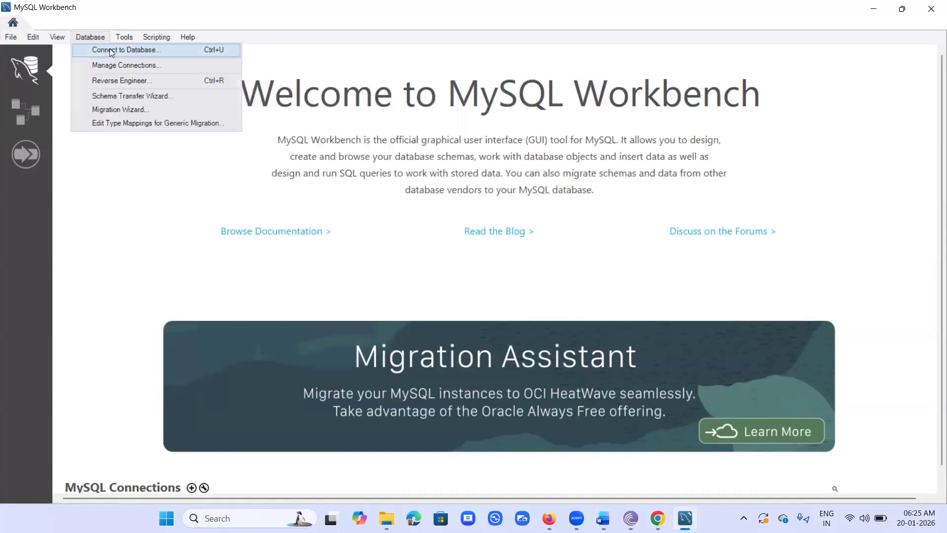
left_click(110, 49)
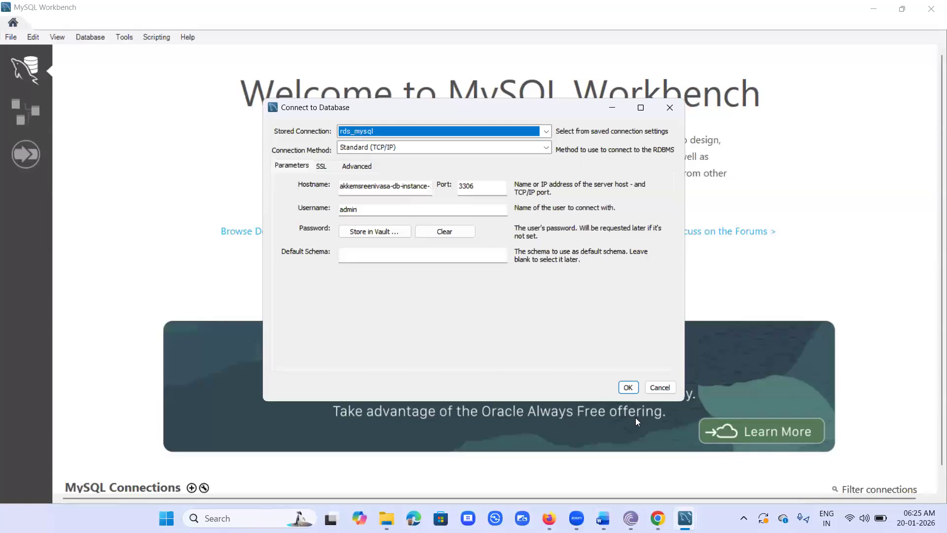
left_click(634, 388)
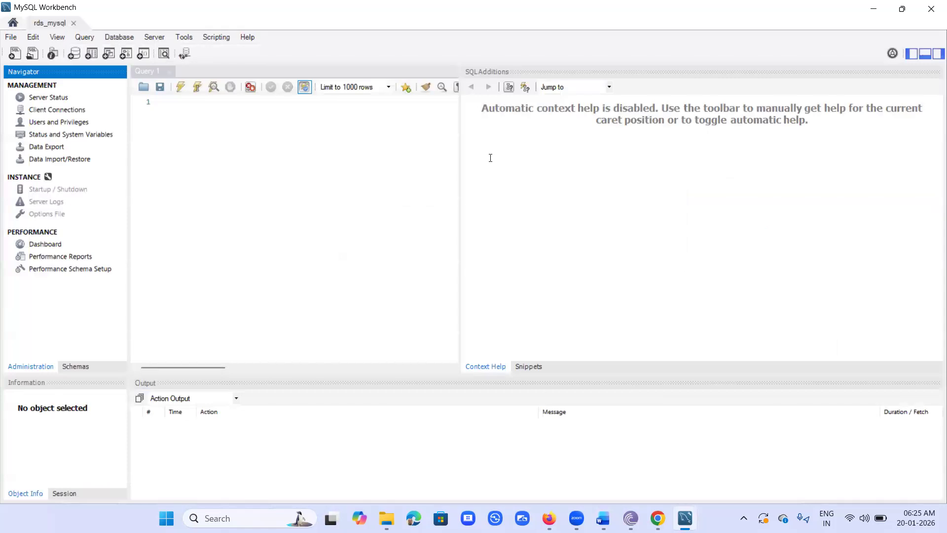
Step: Run show databases; in Query 1, listing the server's five databases including mydb
left_click_drag(460, 148, 674, 169)
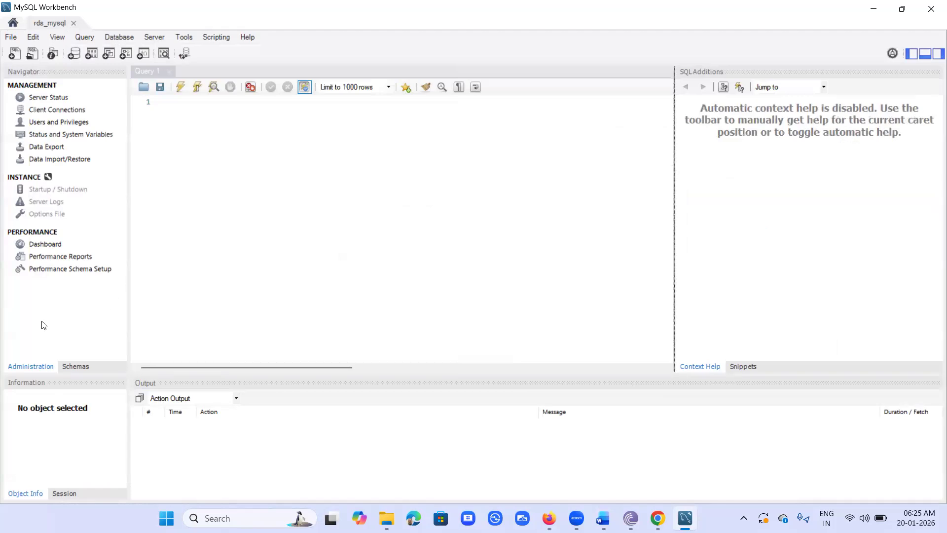
left_click(357, 166)
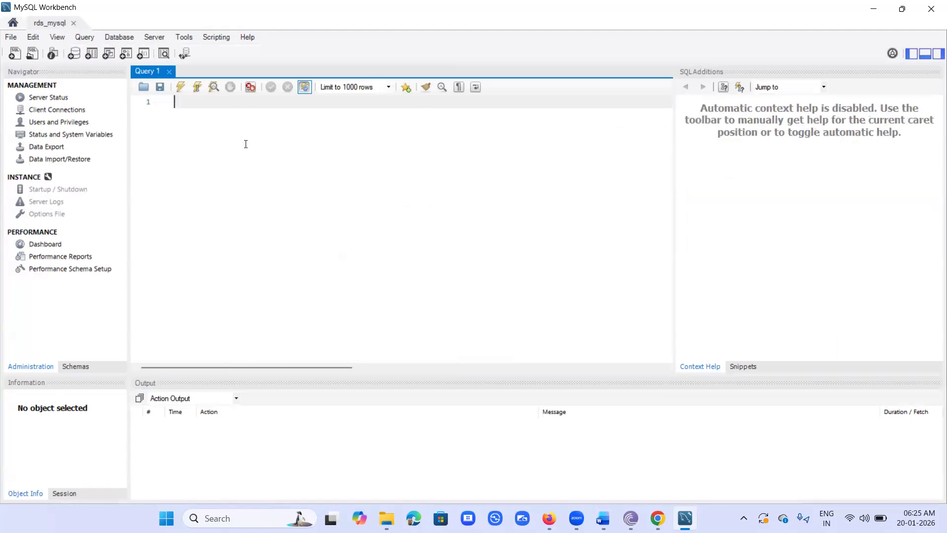
type("show databases;")
key("ctrl+a")
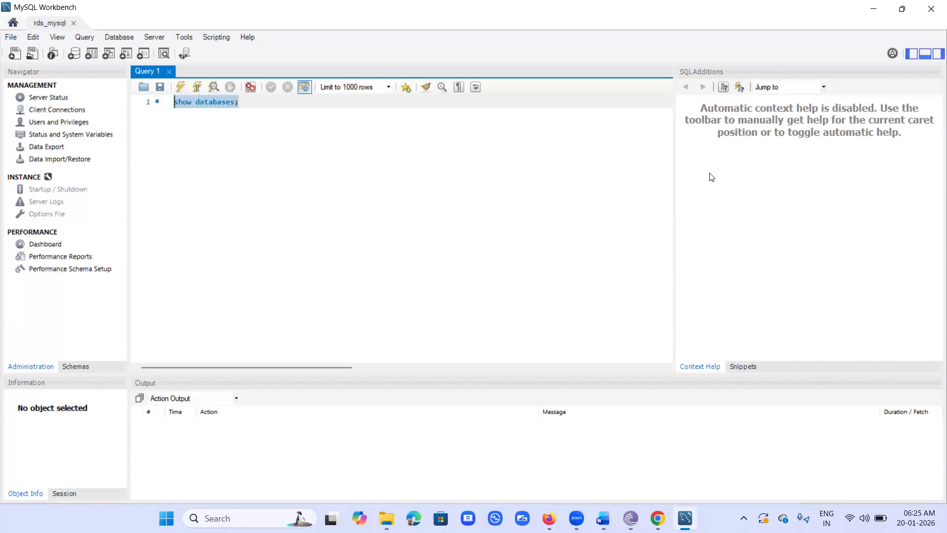
key("ctrl+Return")
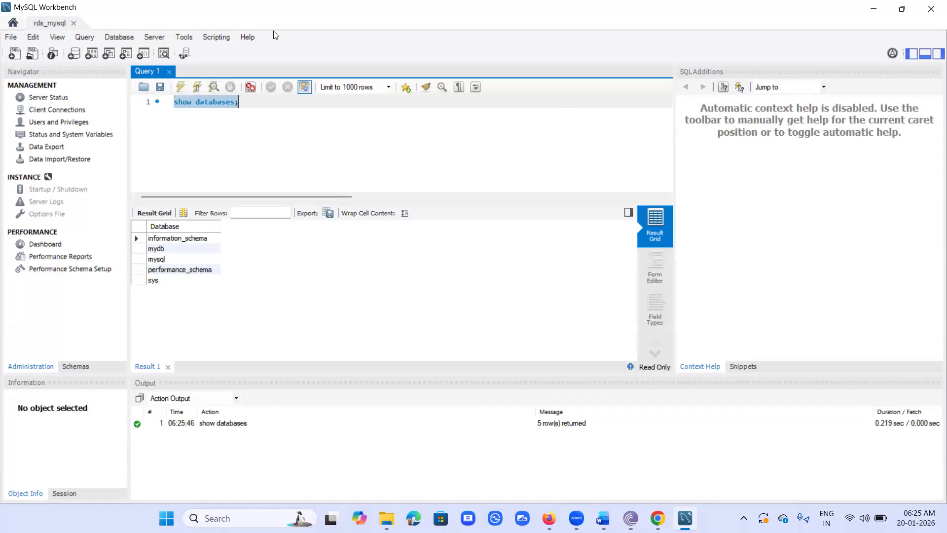
left_click(154, 249)
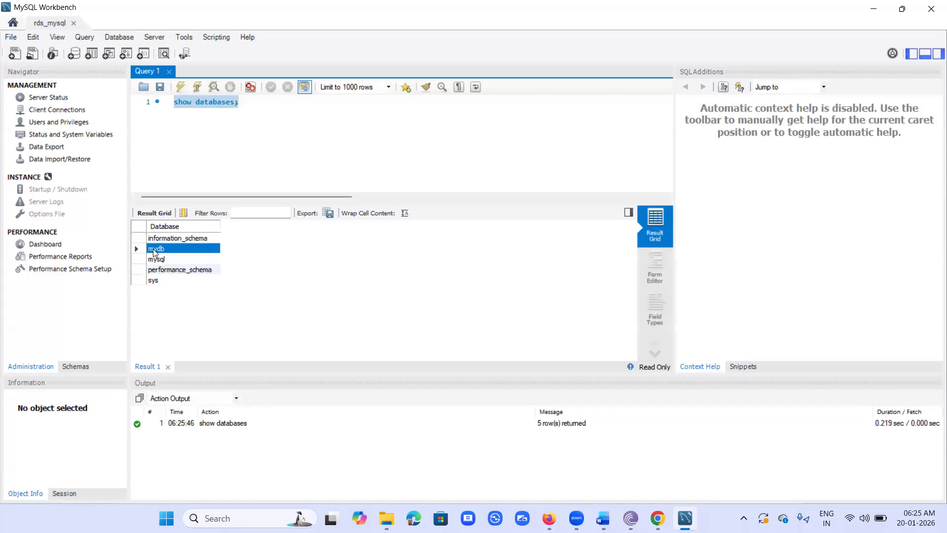
Step: Add and run show tables;, which fails with error 1046 since no database is selected
left_click(256, 105)
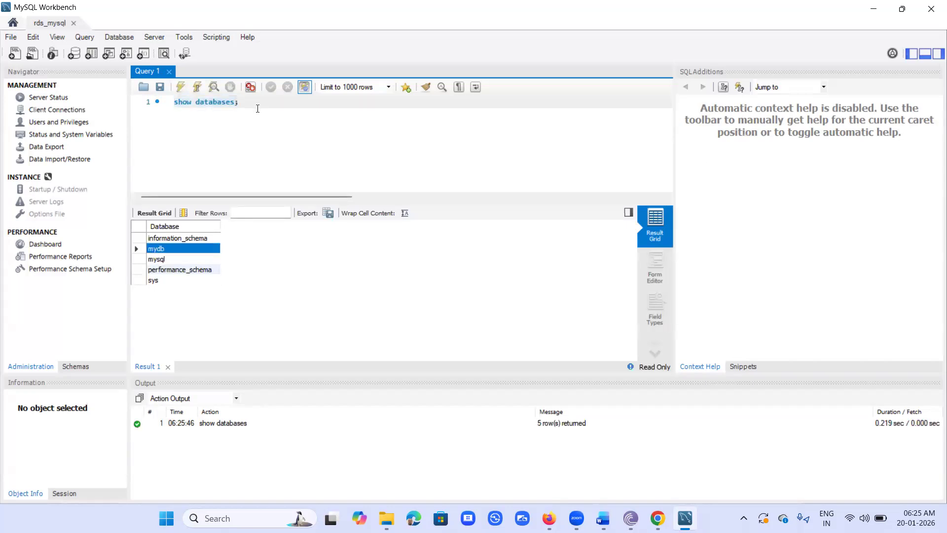
key("Return")
type("sh")
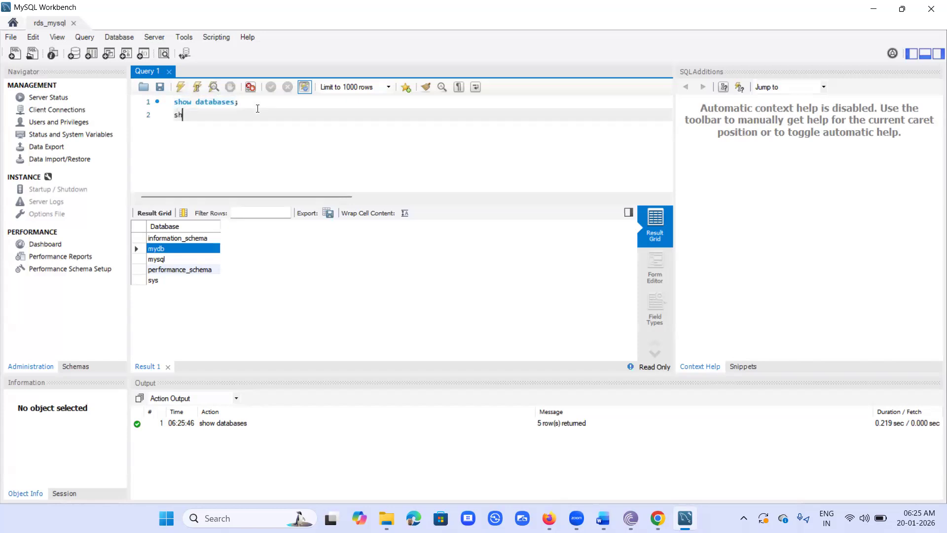
type("ow tables;")
key("shift+Left")
key("shift+Left")
key("shift+Left")
key("shift+Left")
key("shift+Left")
key("shift+Left")
key("shift+Left")
key("shift+Left")
key("shift+Left")
key("shift+Left")
key("shift+Left")
key("shift+Left")
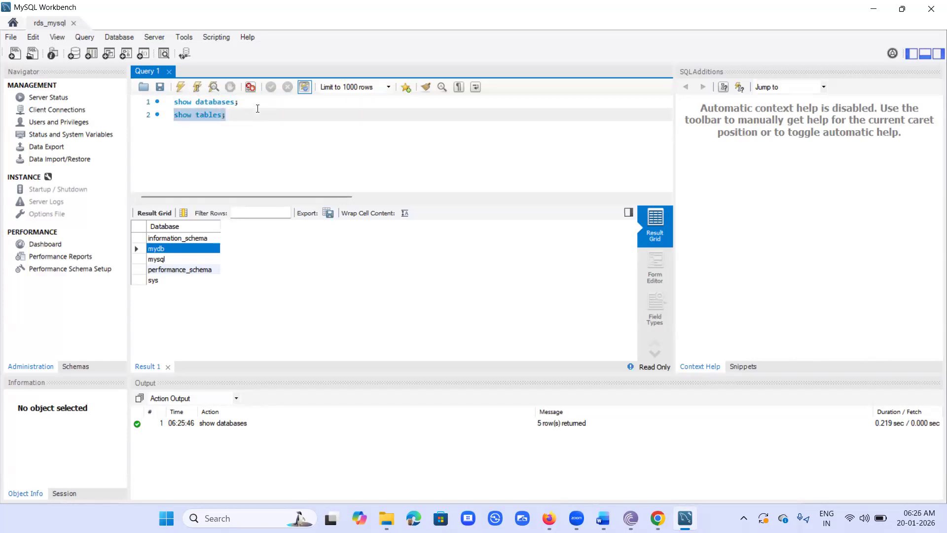
key("ctrl+Return")
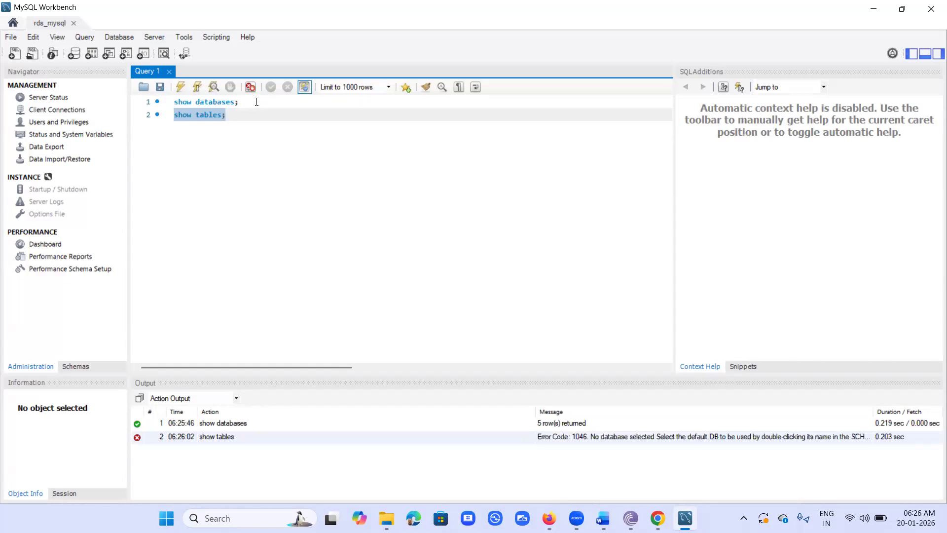
Step: Insert and run use mydb, then rerun show tables against mydb
left_click(257, 102)
key("Return")
type("u")
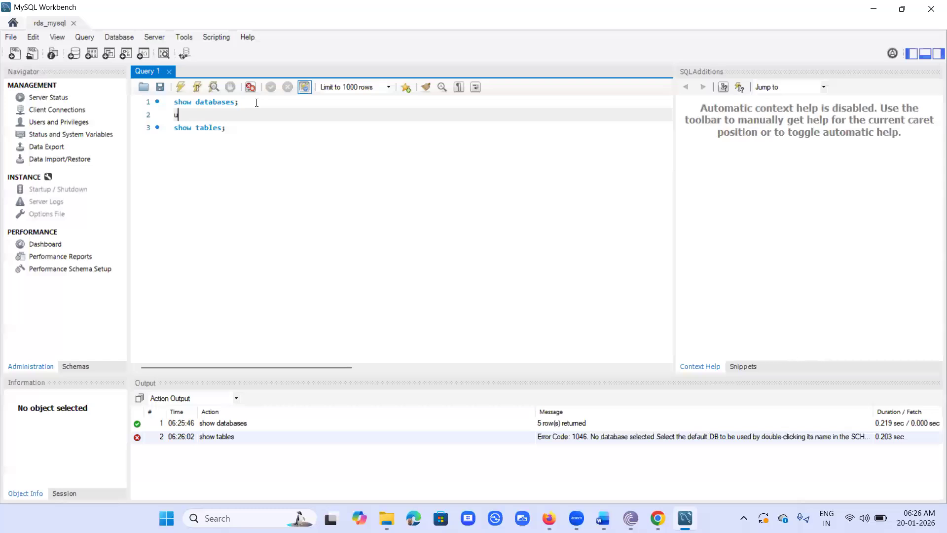
type("se mydb")
key("shift+Left")
key("shift+Left")
key("shift+Left")
key("shift+Left")
key("shift+Left")
key("shift+Left")
key("shift+Left")
key("shift+Left")
key("ctrl+Return")
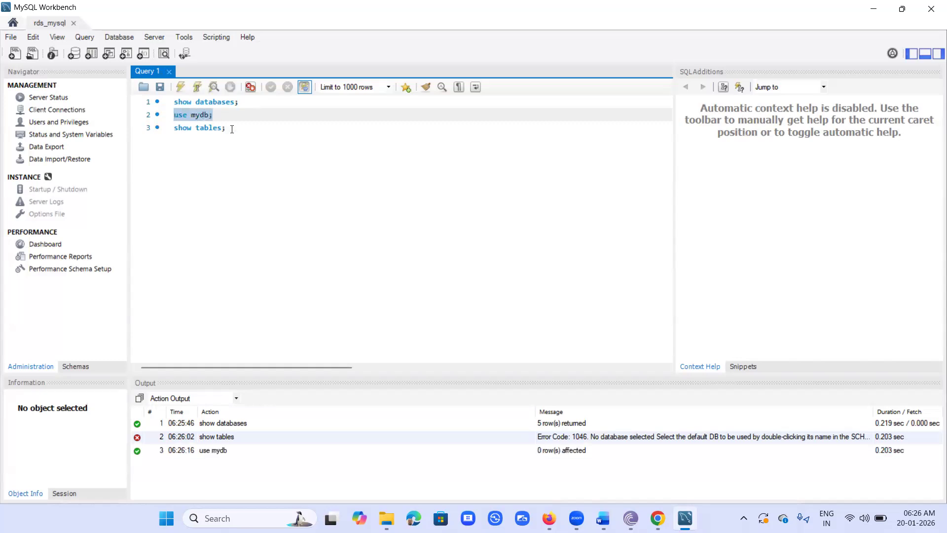
left_click(230, 127)
key("shift+Home")
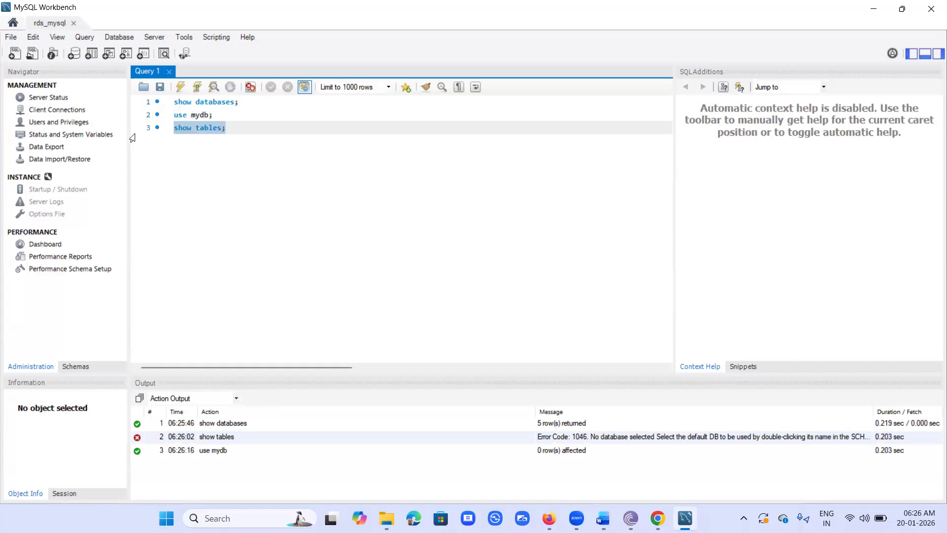
key("ctrl+Return")
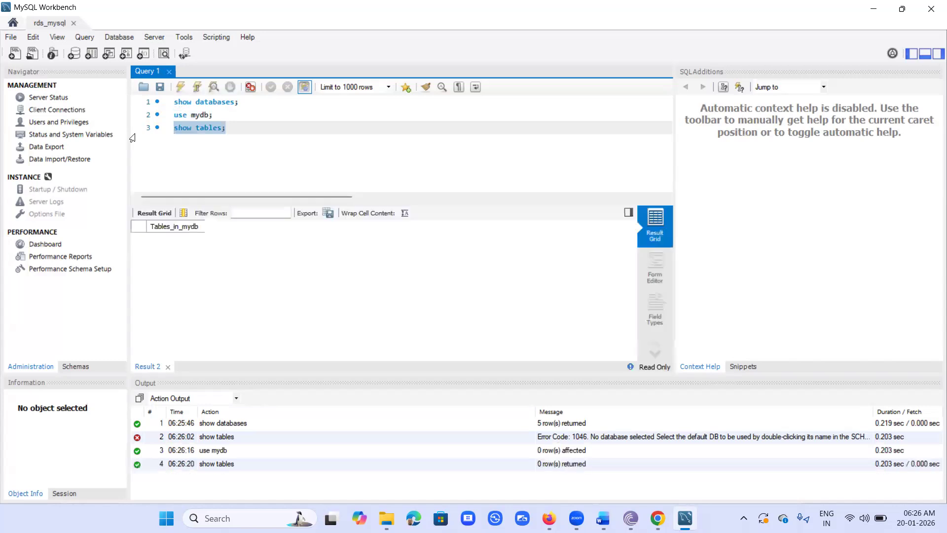